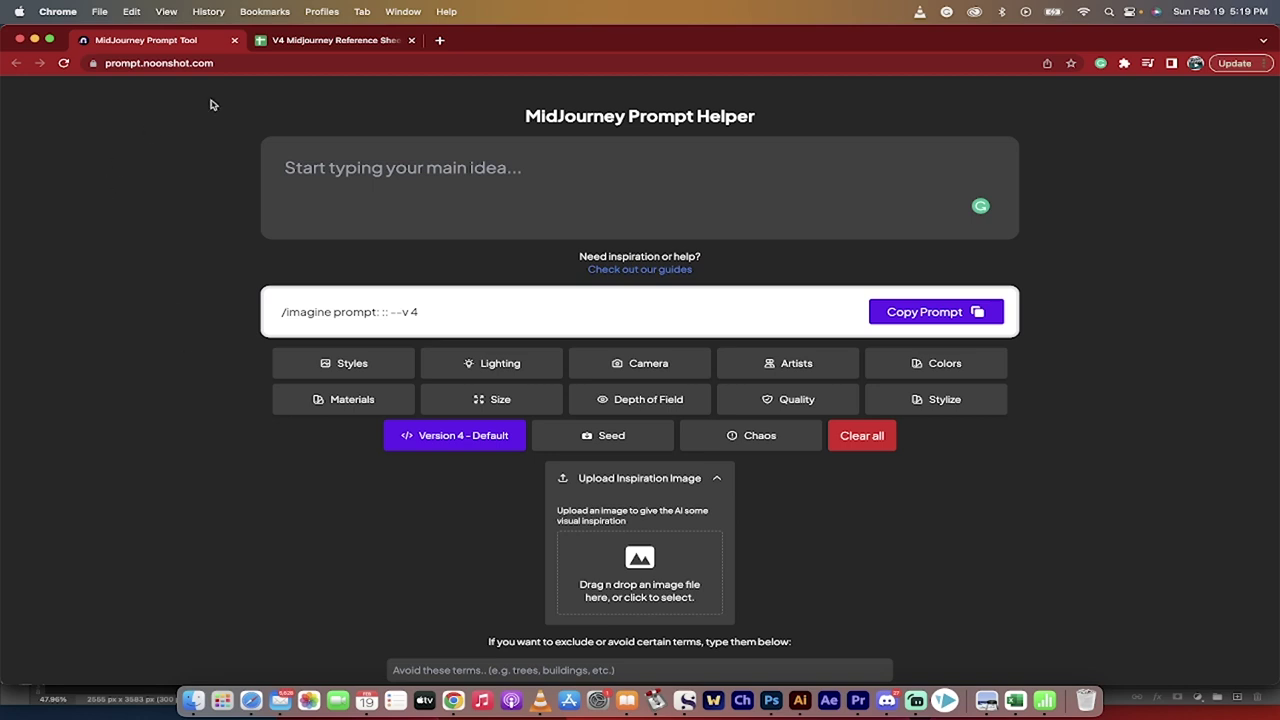
{"action": "left_click", "coordinate": [212, 64]}
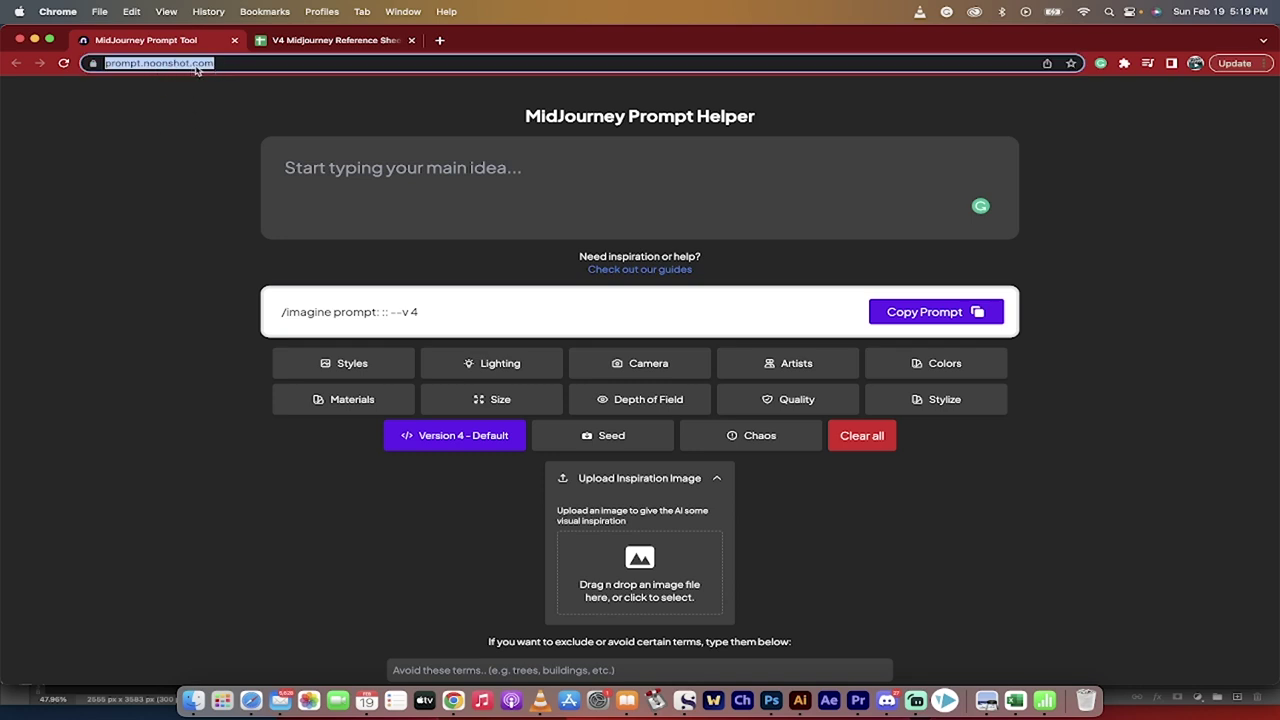
{"action": "left_click", "coordinate": [346, 194]}
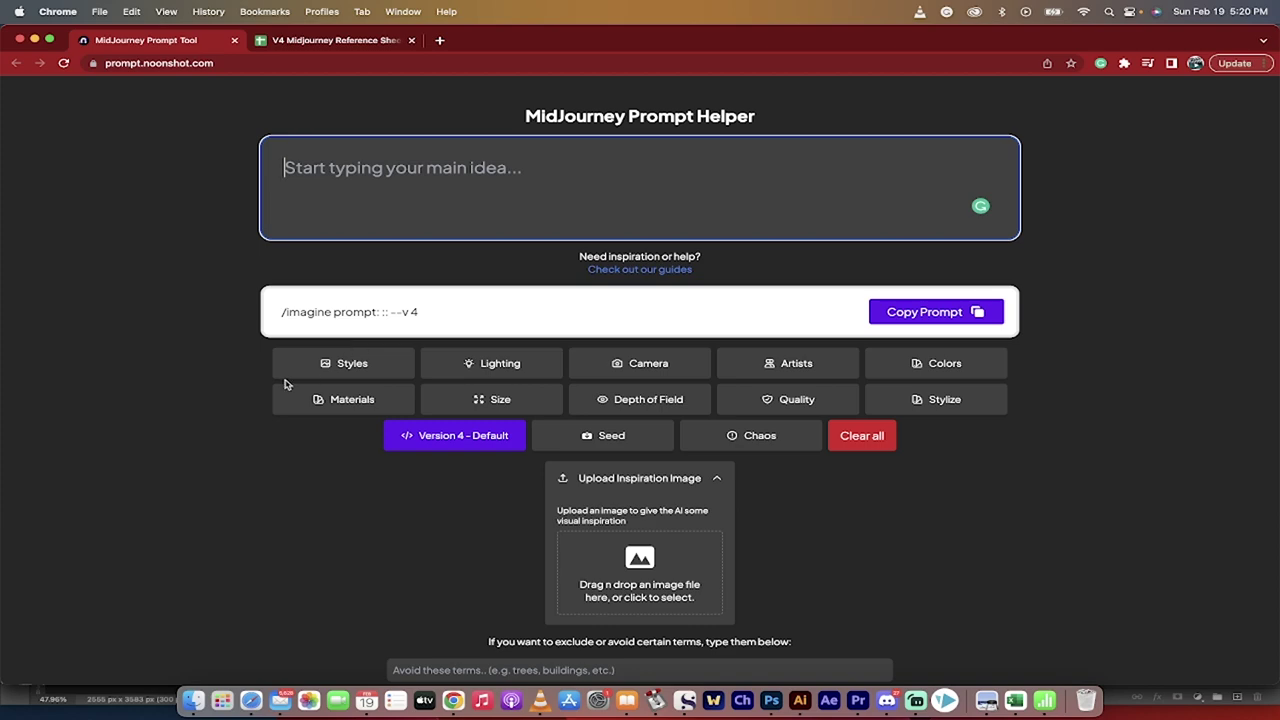
- Look through the artists and their sample images on the Characters sheet of the V4 Midjourney Reference Sheets
{"action": "left_click", "coordinate": [334, 41]}
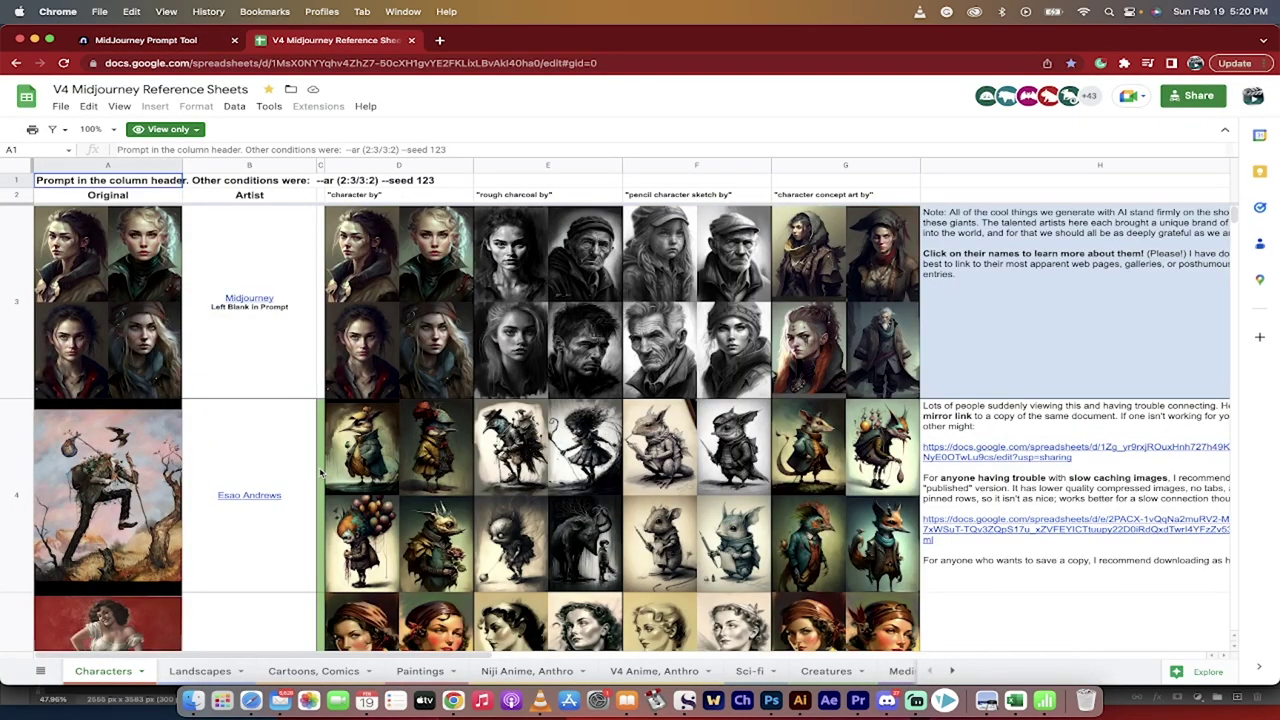
{"action": "scroll", "coordinate": [321, 474], "scroll_direction": "down", "scroll_amount": 10}
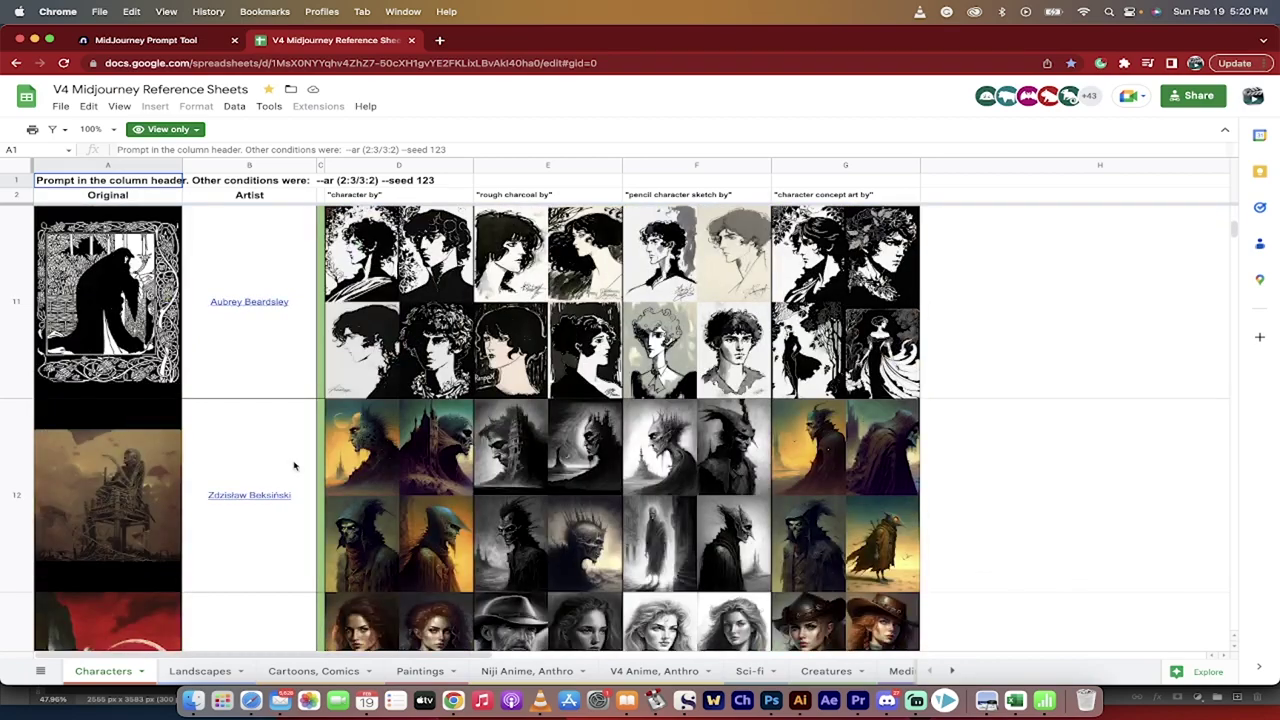
{"action": "scroll", "coordinate": [295, 466], "scroll_direction": "down", "scroll_amount": 2}
{"action": "scroll", "coordinate": [280, 530], "scroll_direction": "down", "scroll_amount": 2}
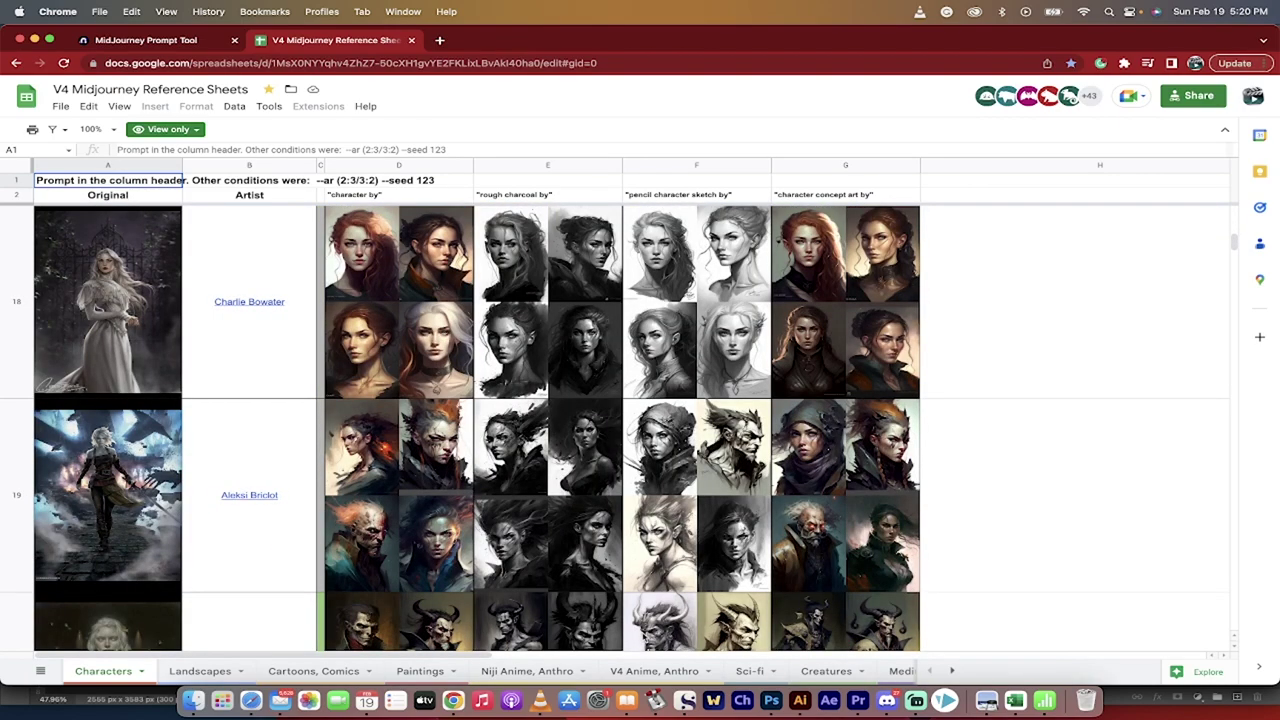
{"action": "scroll", "coordinate": [632, 565], "scroll_direction": "down", "scroll_amount": 2}
{"action": "scroll", "coordinate": [487, 455], "scroll_direction": "up", "scroll_amount": 1}
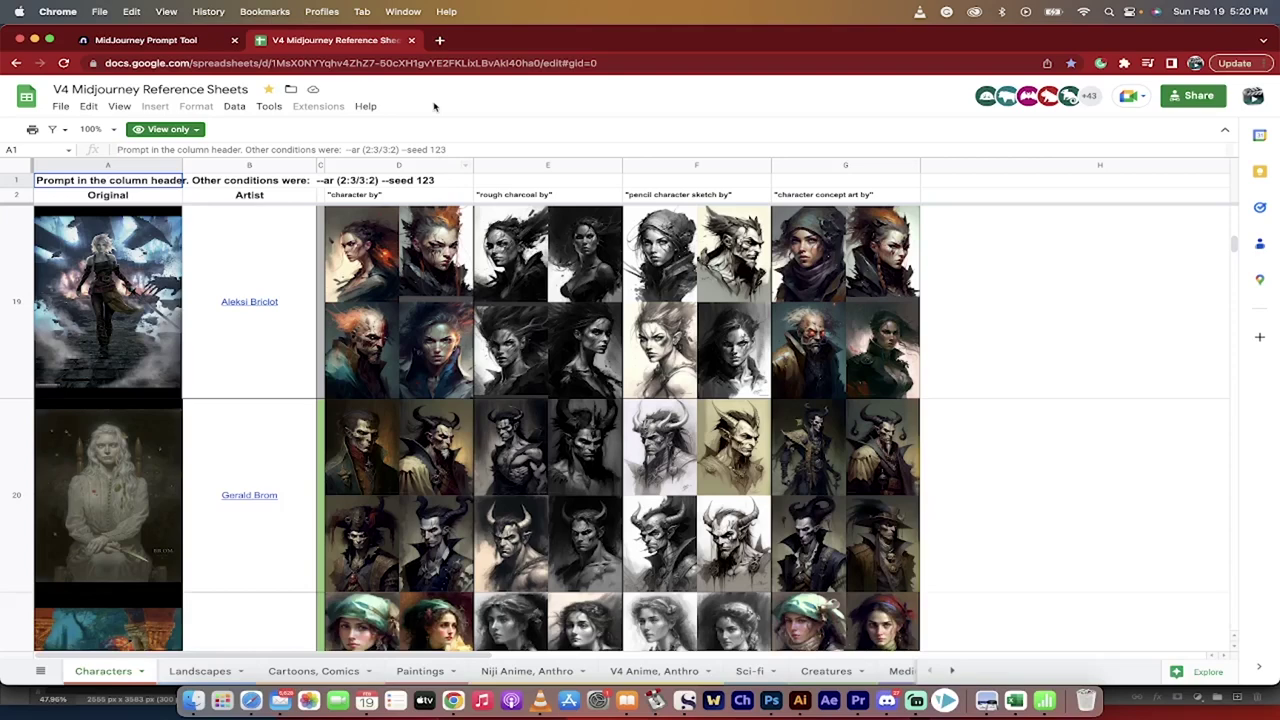
- Return to the MidJourney Prompt Tool and enter "Dog reading a book" as the main idea
{"action": "left_click", "coordinate": [168, 40]}
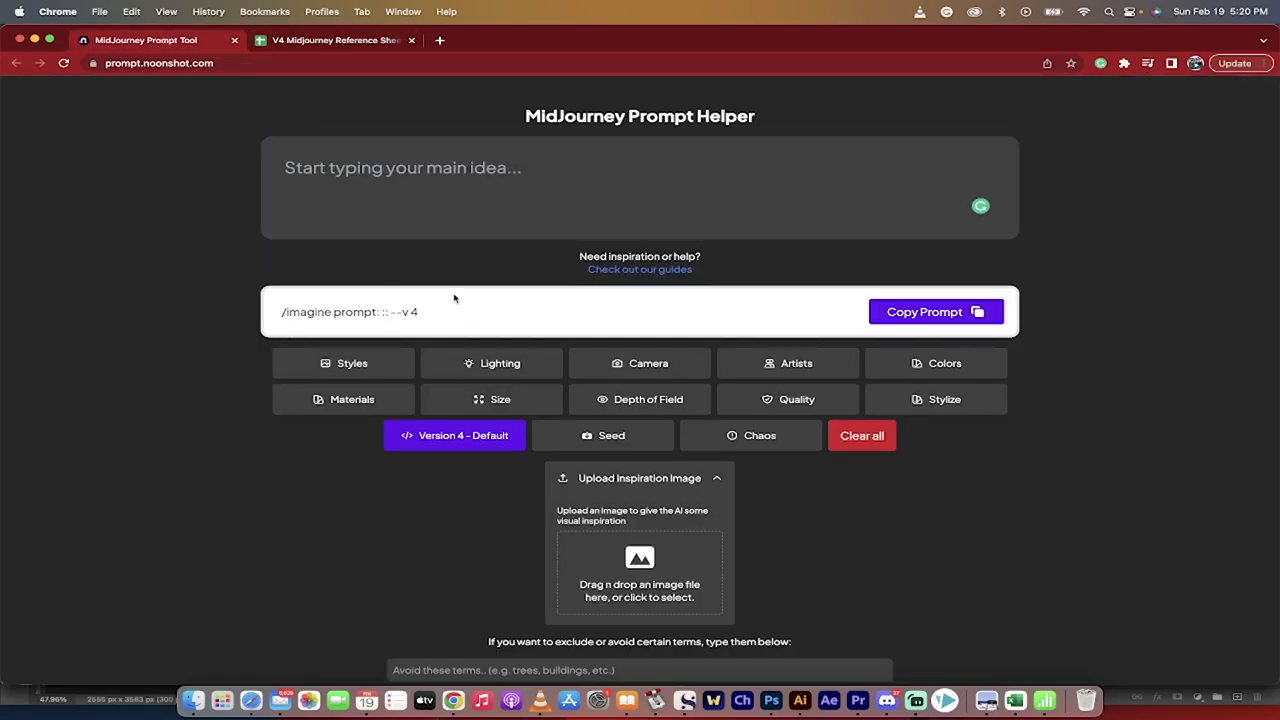
{"action": "left_click", "coordinate": [422, 200]}
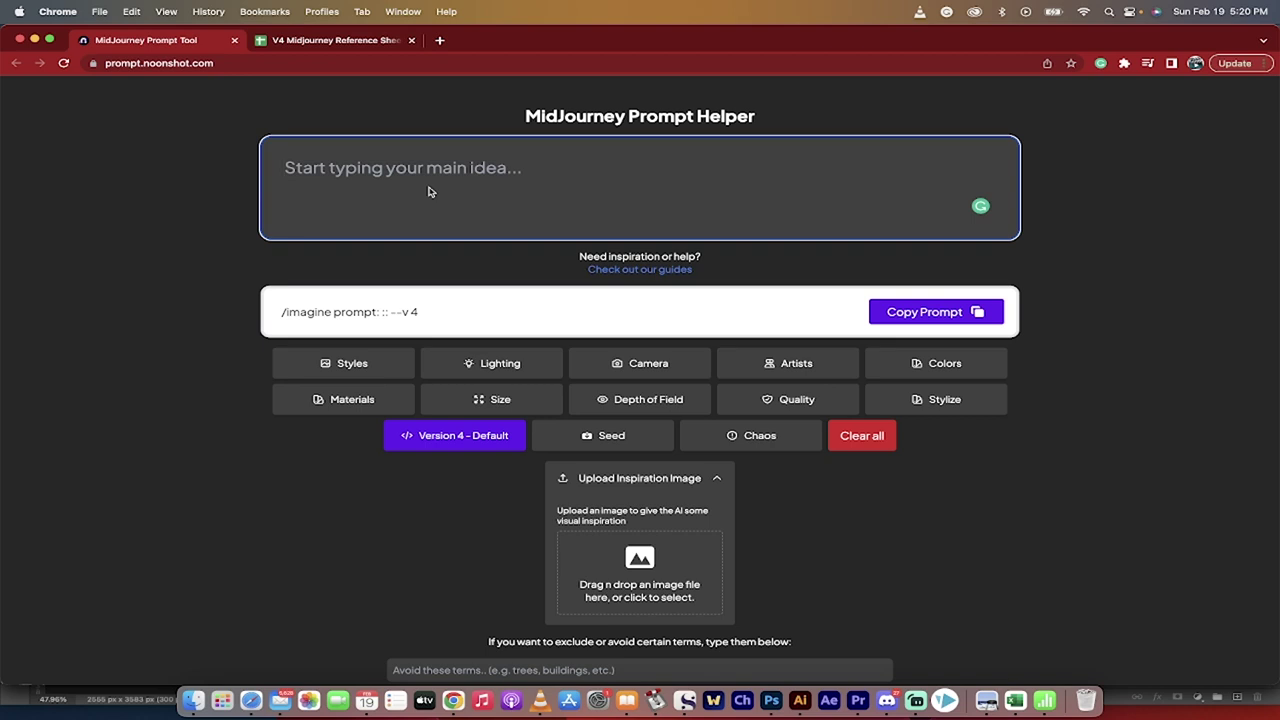
{"action": "type", "text": "3 dogs"}
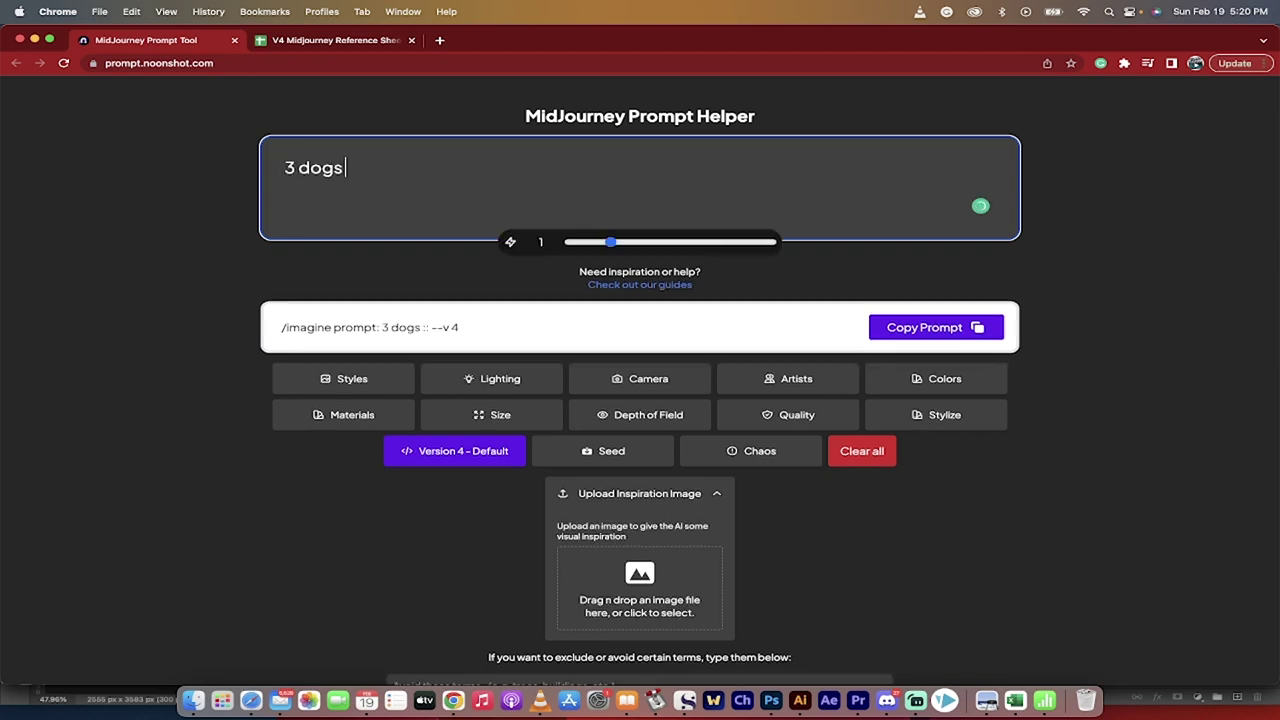
{"action": "type", "text": " reading"}
{"action": "key", "text": "super+a"}
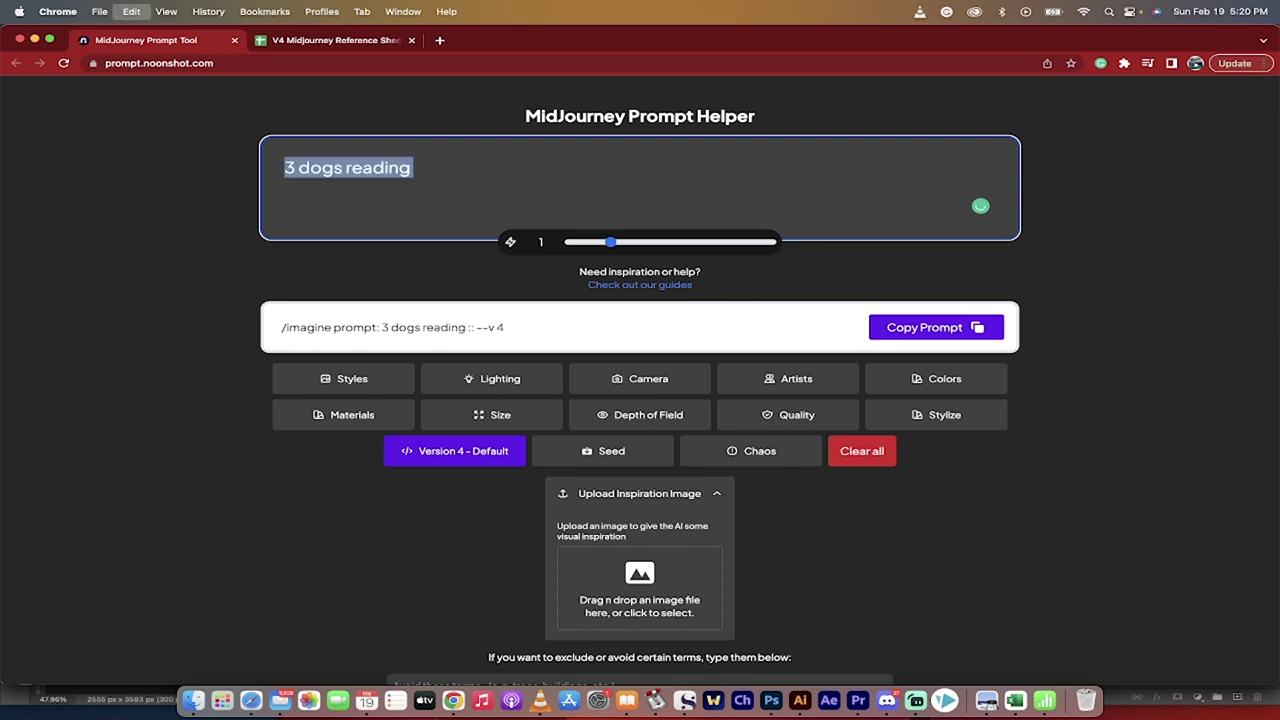
{"action": "type", "text": "Dog reading a book"}
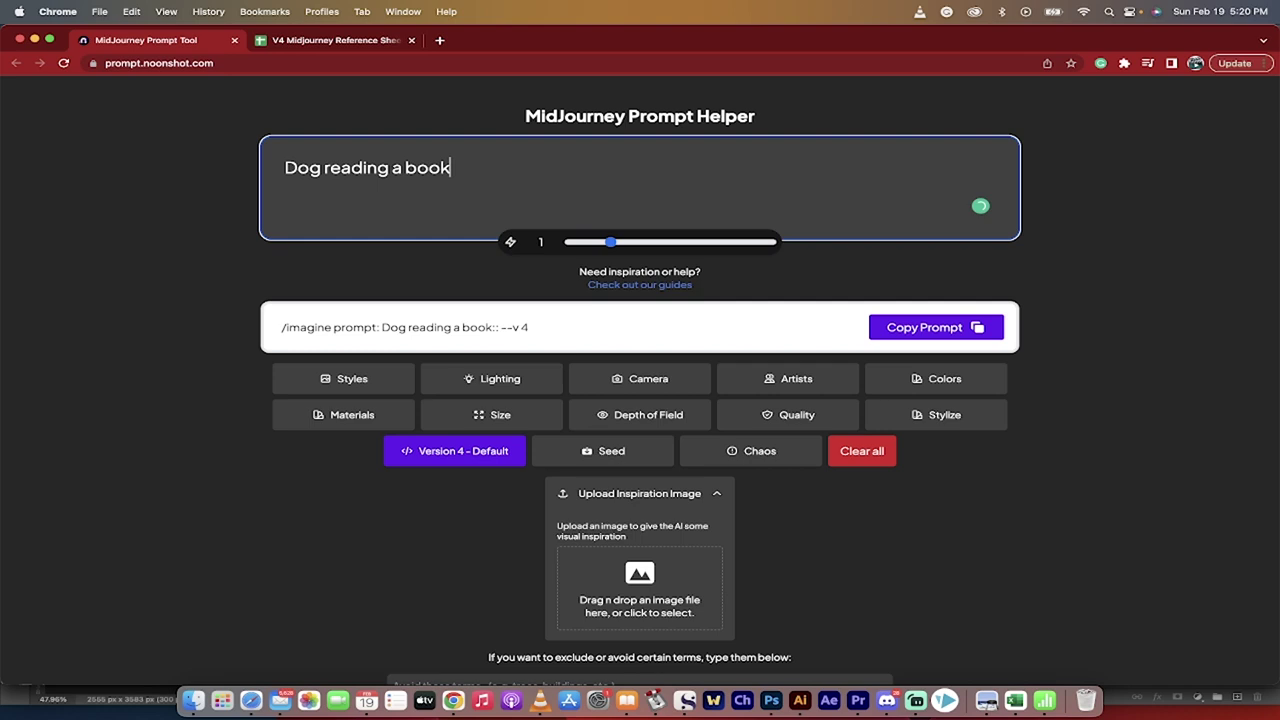
- Copy the generated prompt, switch to Discord, and submit it as an /imagine prompt to the Midjourney Bot
{"action": "left_click", "coordinate": [932, 327]}
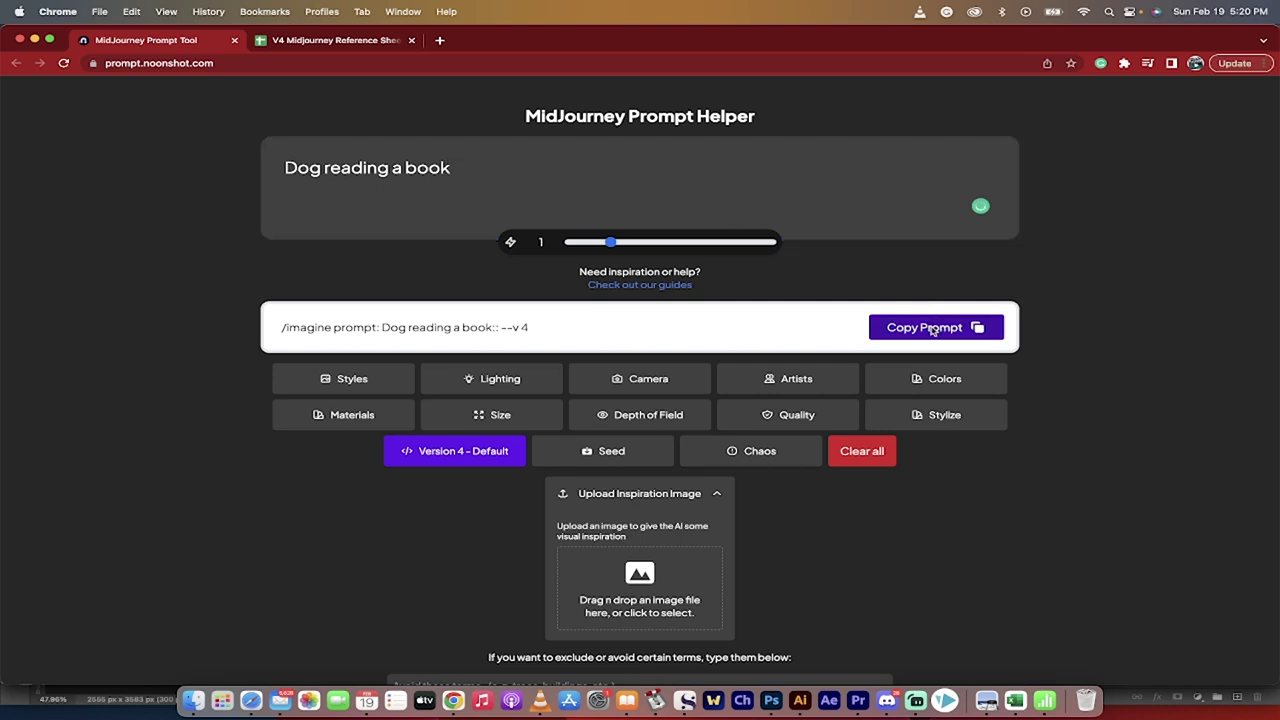
{"action": "left_click", "coordinate": [887, 700]}
{"action": "left_click", "coordinate": [519, 654]}
{"action": "key", "text": "super+v"}
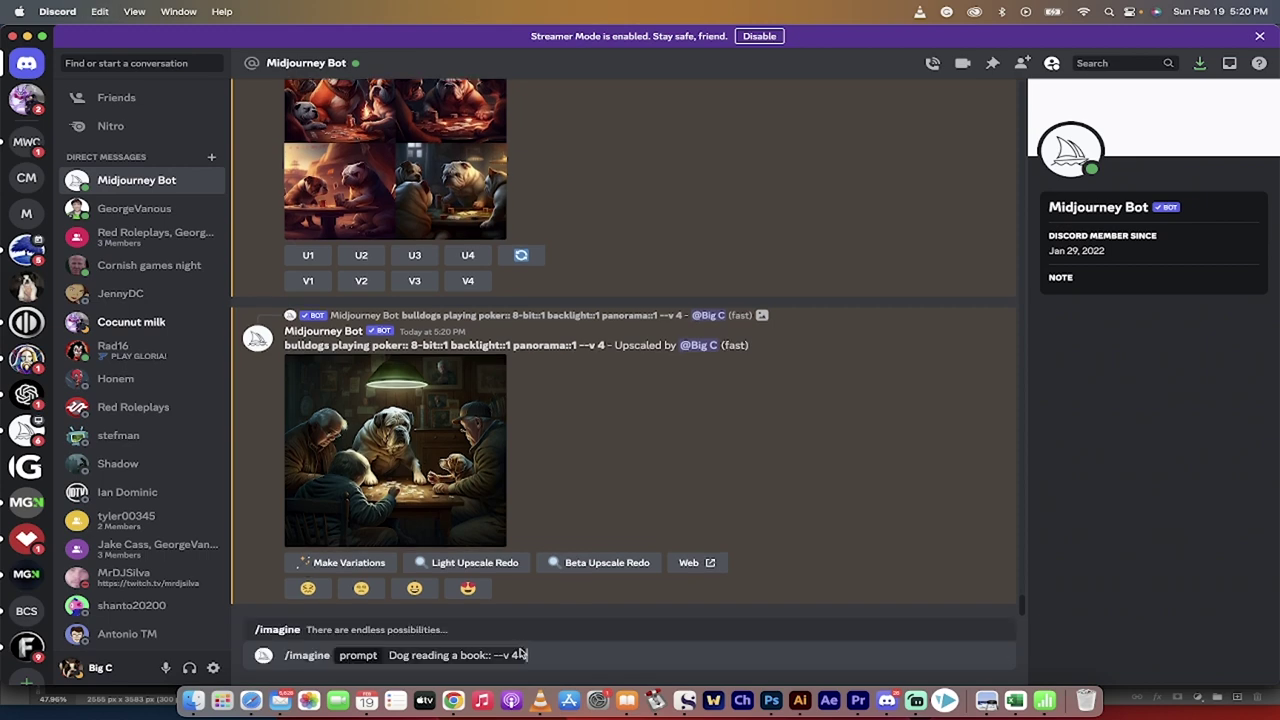
{"action": "key", "text": "Return"}
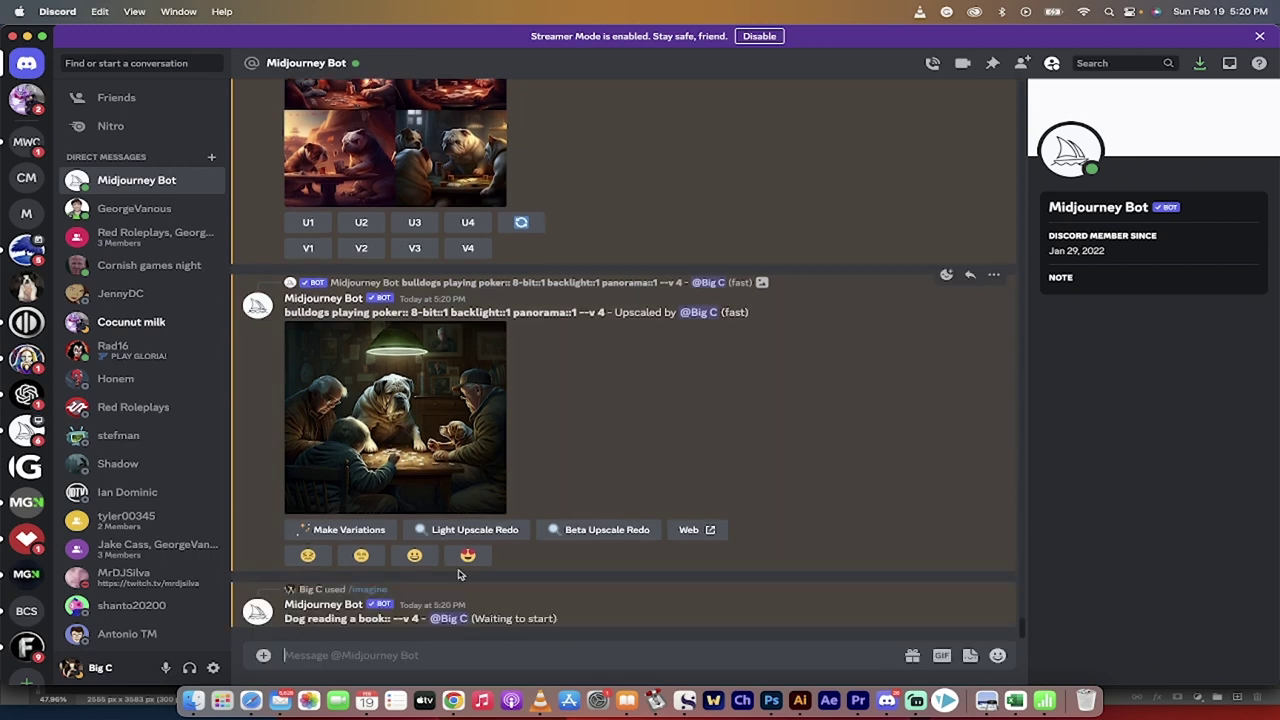
- Switch back to the prompt helper in Chrome and add the Hell style to the prompt
{"action": "left_click", "coordinate": [455, 698]}
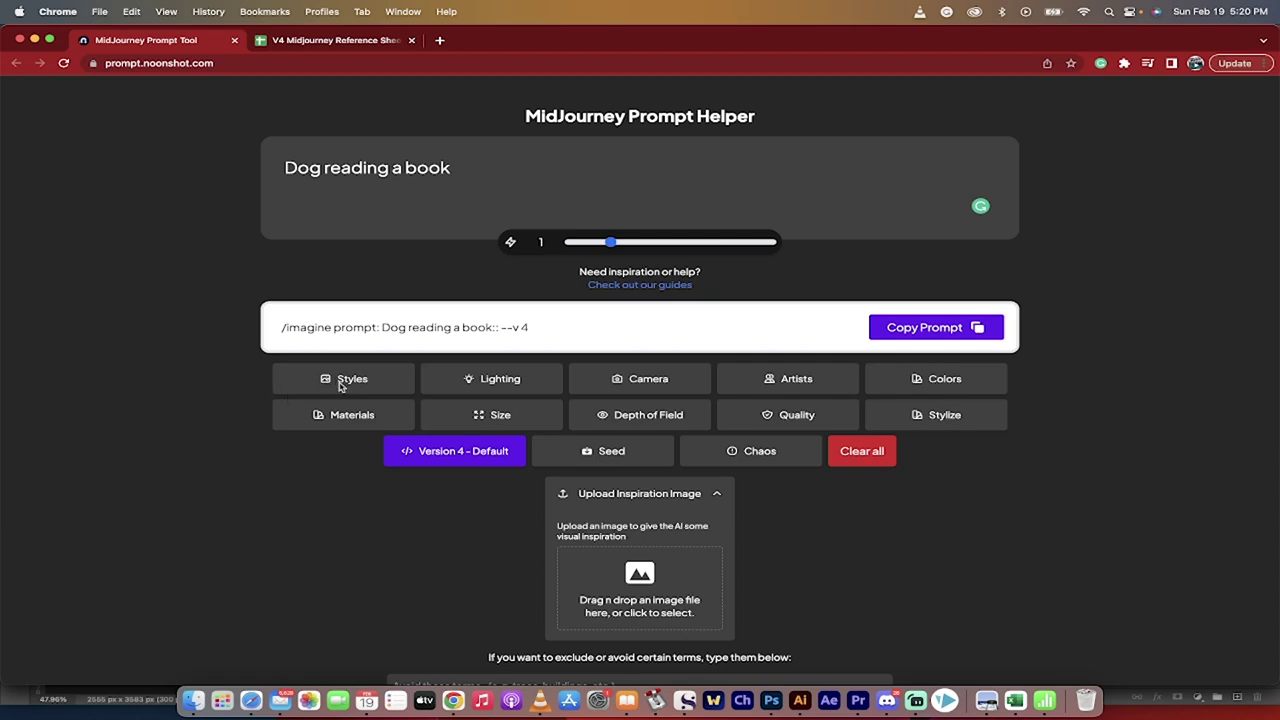
{"action": "left_click", "coordinate": [340, 384]}
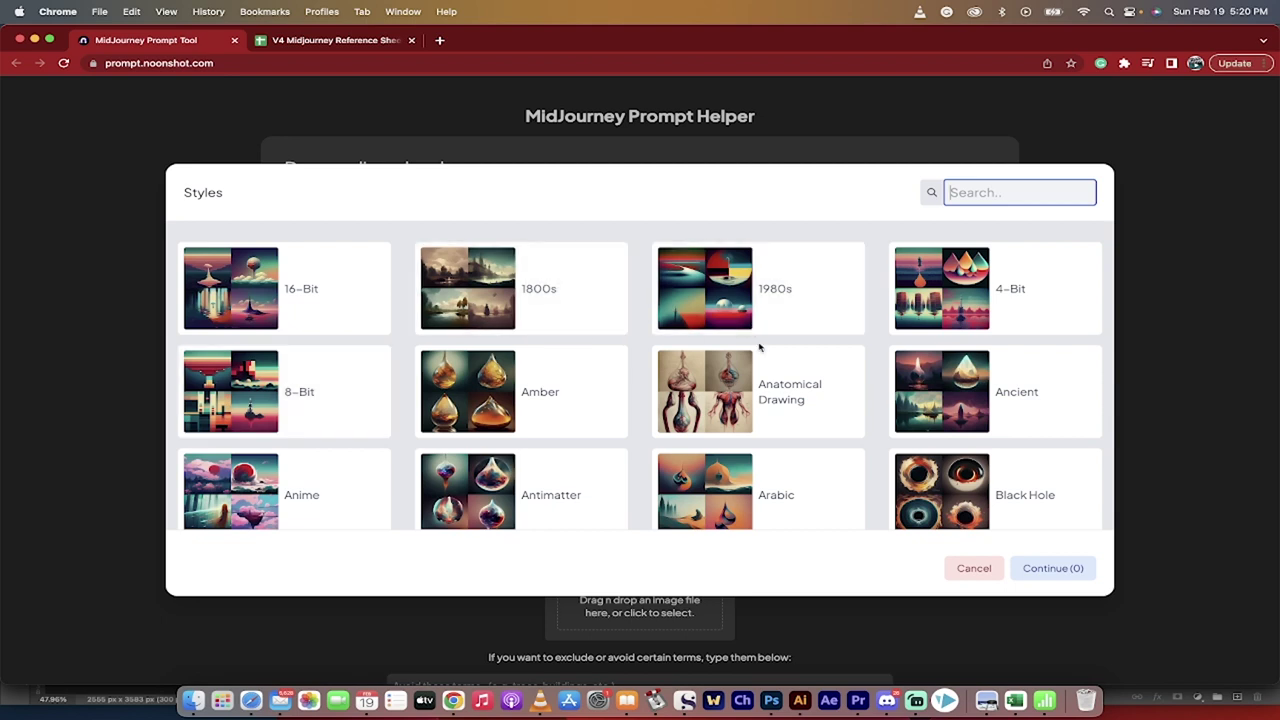
{"action": "scroll", "coordinate": [331, 397], "scroll_direction": "down", "scroll_amount": 1}
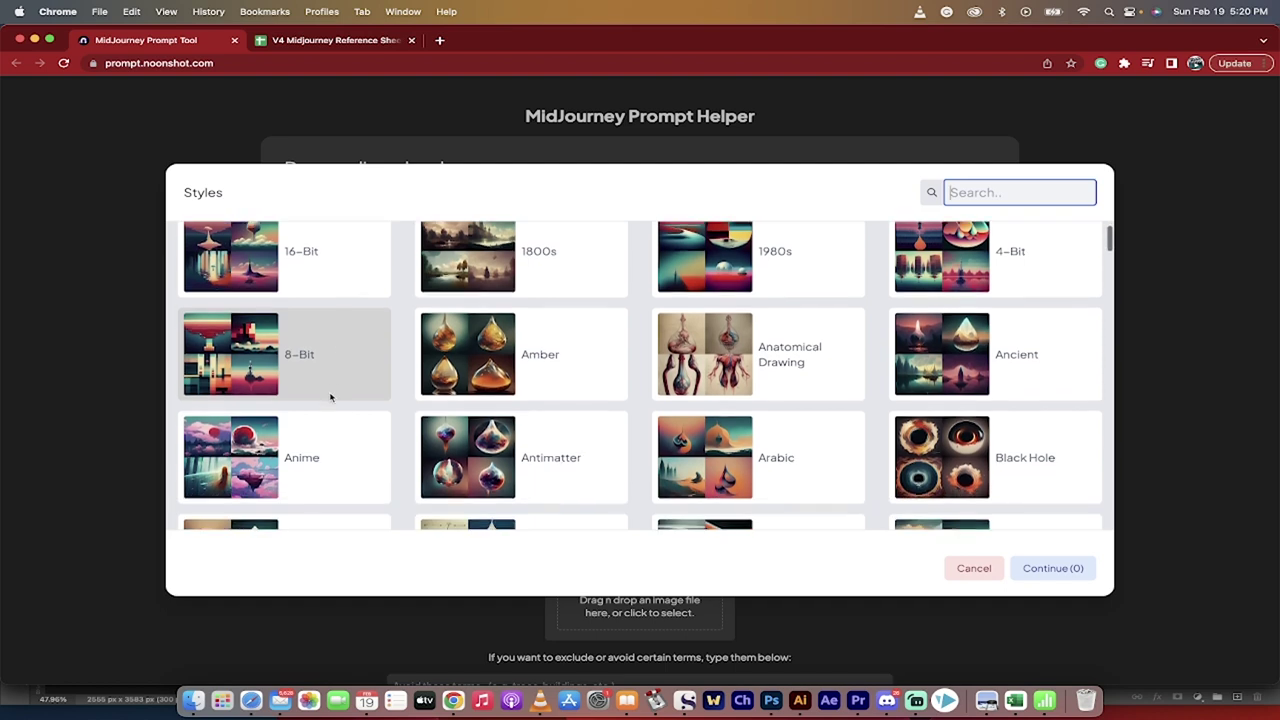
{"action": "scroll", "coordinate": [333, 360], "scroll_direction": "down", "scroll_amount": 3}
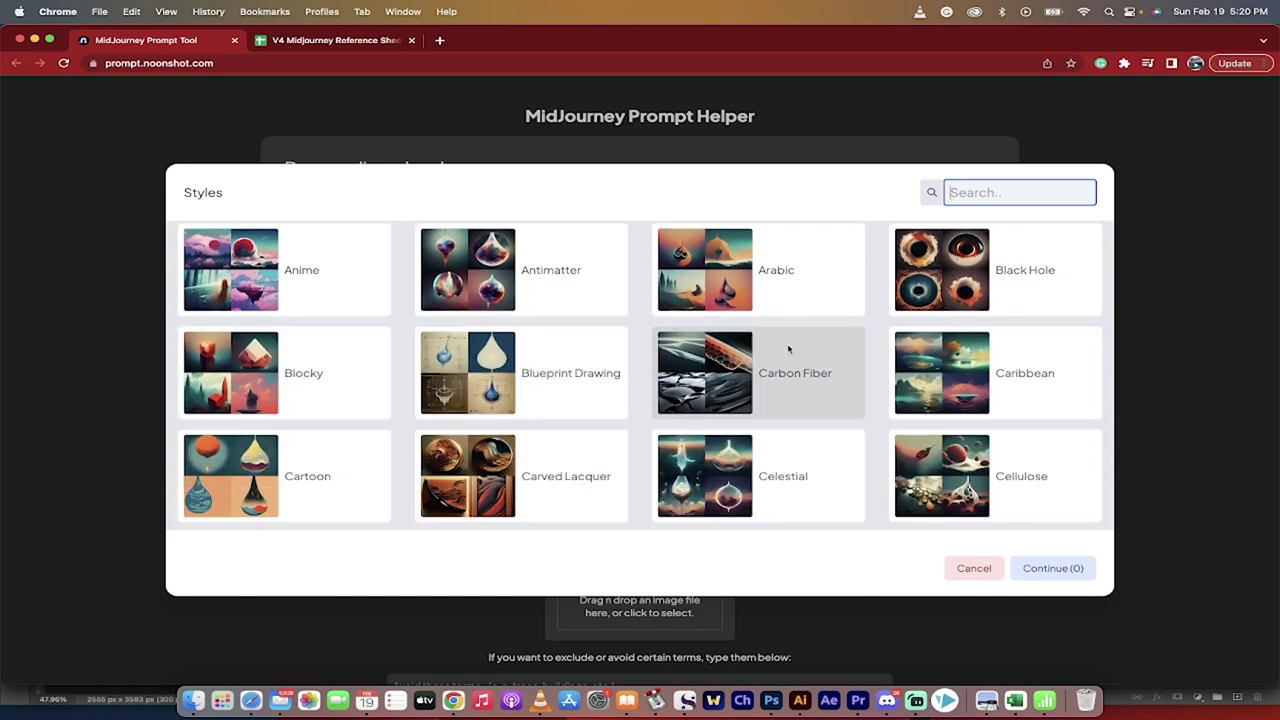
{"action": "scroll", "coordinate": [788, 349], "scroll_direction": "down", "scroll_amount": 3}
{"action": "scroll", "coordinate": [760, 360], "scroll_direction": "down", "scroll_amount": 3}
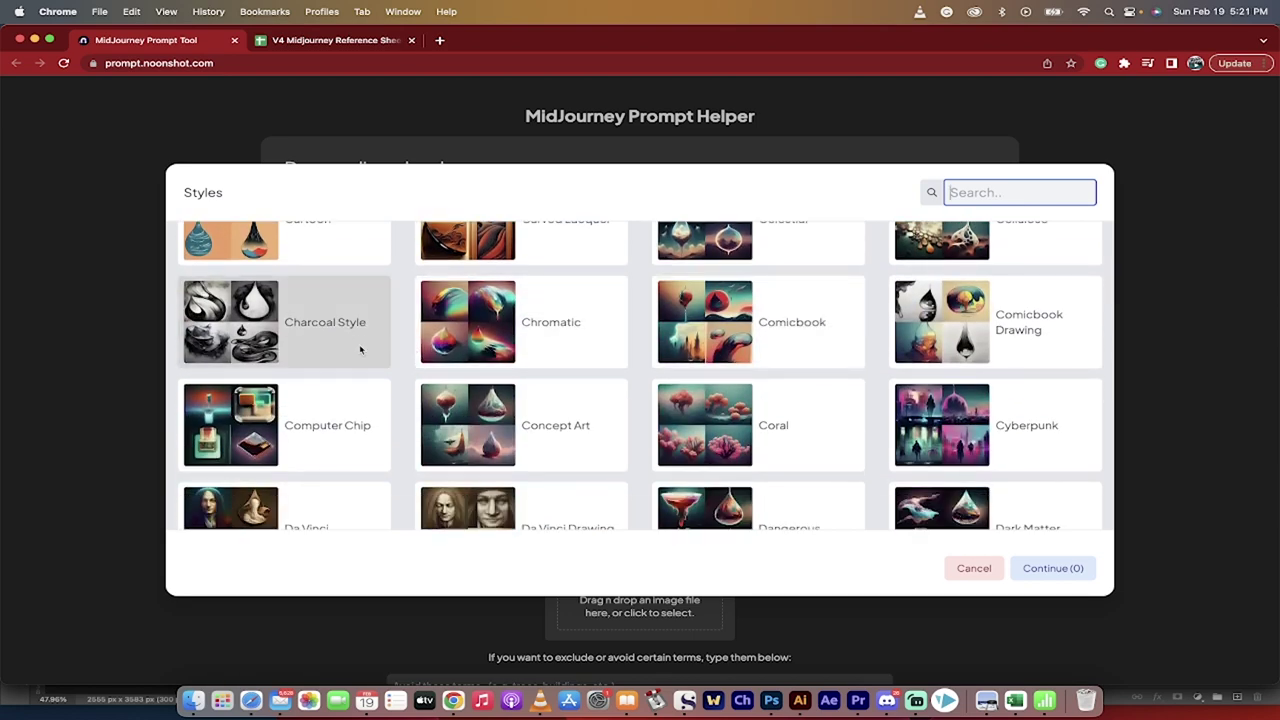
{"action": "scroll", "coordinate": [590, 415], "scroll_direction": "down", "scroll_amount": 1}
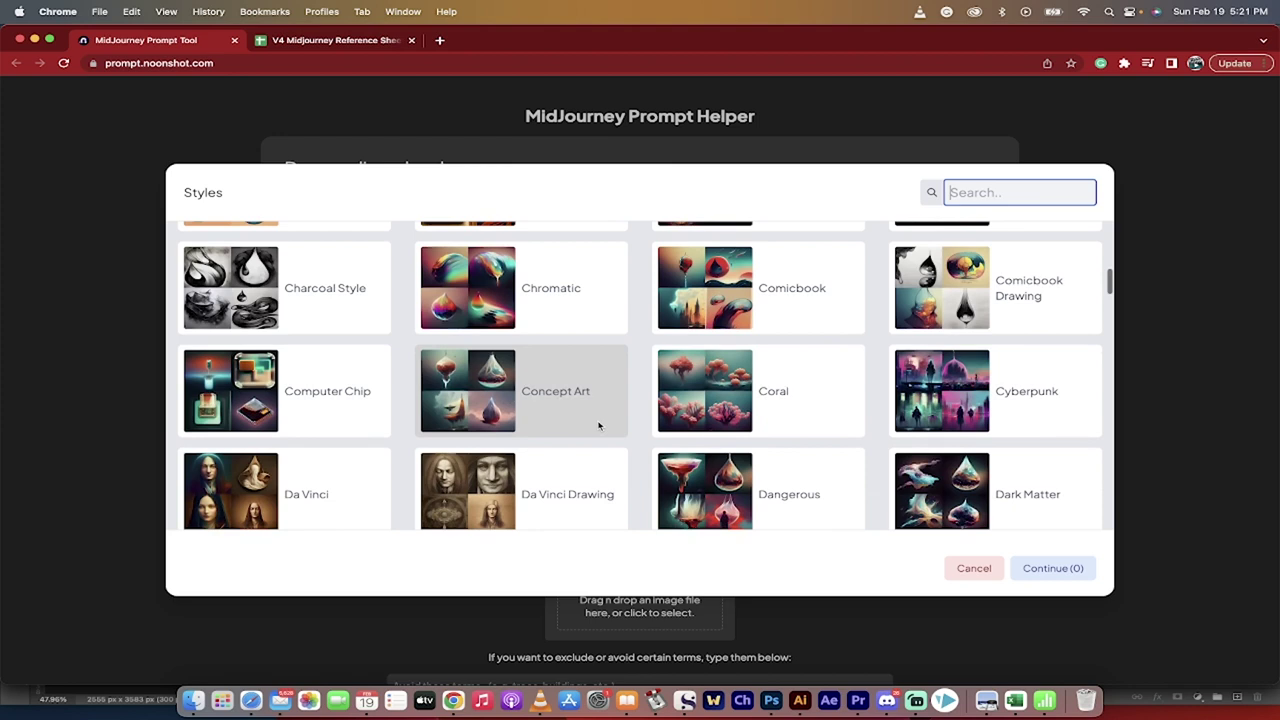
{"action": "scroll", "coordinate": [875, 398], "scroll_direction": "down", "scroll_amount": 3}
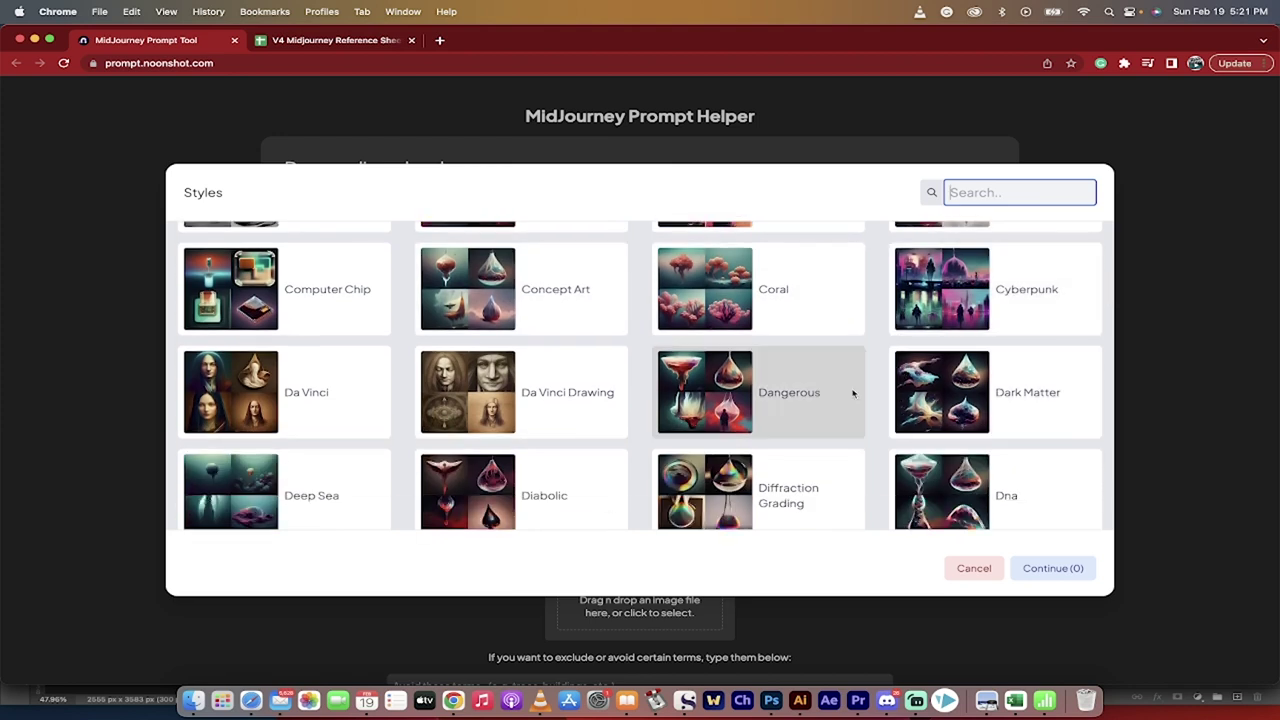
{"action": "scroll", "coordinate": [389, 391], "scroll_direction": "down", "scroll_amount": 3}
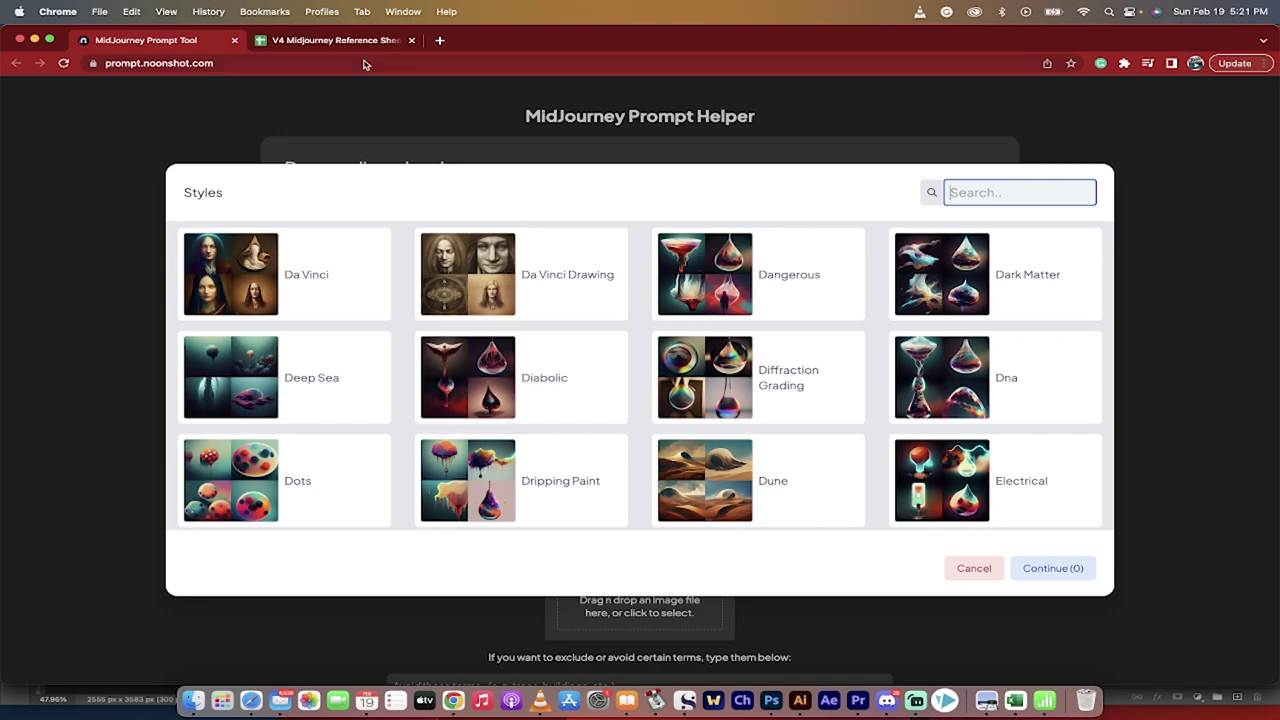
{"action": "scroll", "coordinate": [460, 418], "scroll_direction": "down", "scroll_amount": 5}
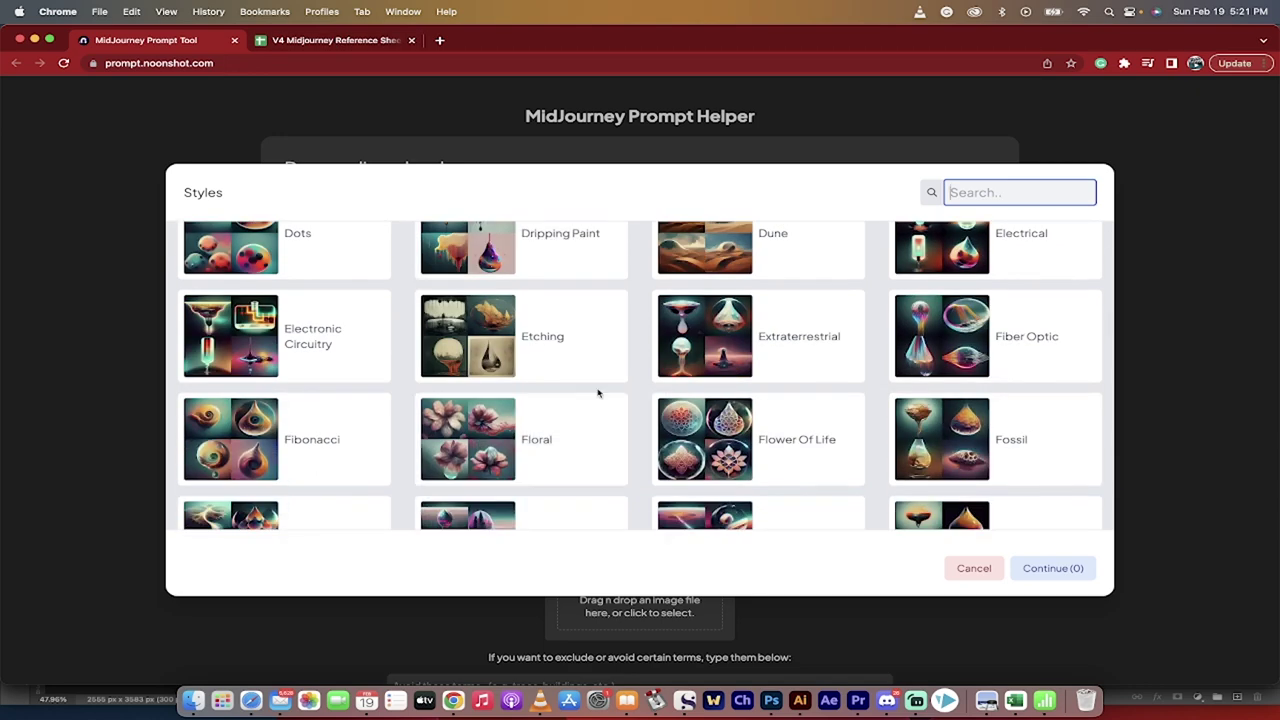
{"action": "scroll", "coordinate": [804, 366], "scroll_direction": "down", "scroll_amount": 6}
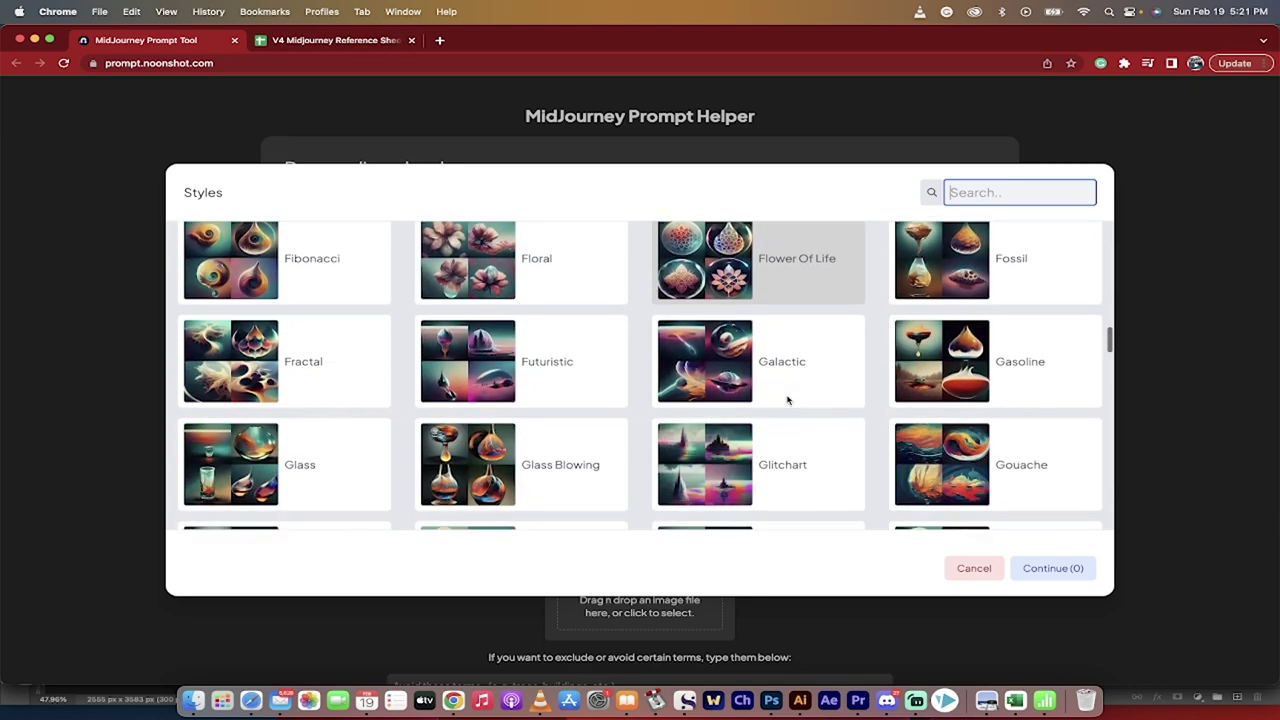
{"action": "scroll", "coordinate": [527, 392], "scroll_direction": "down", "scroll_amount": 6}
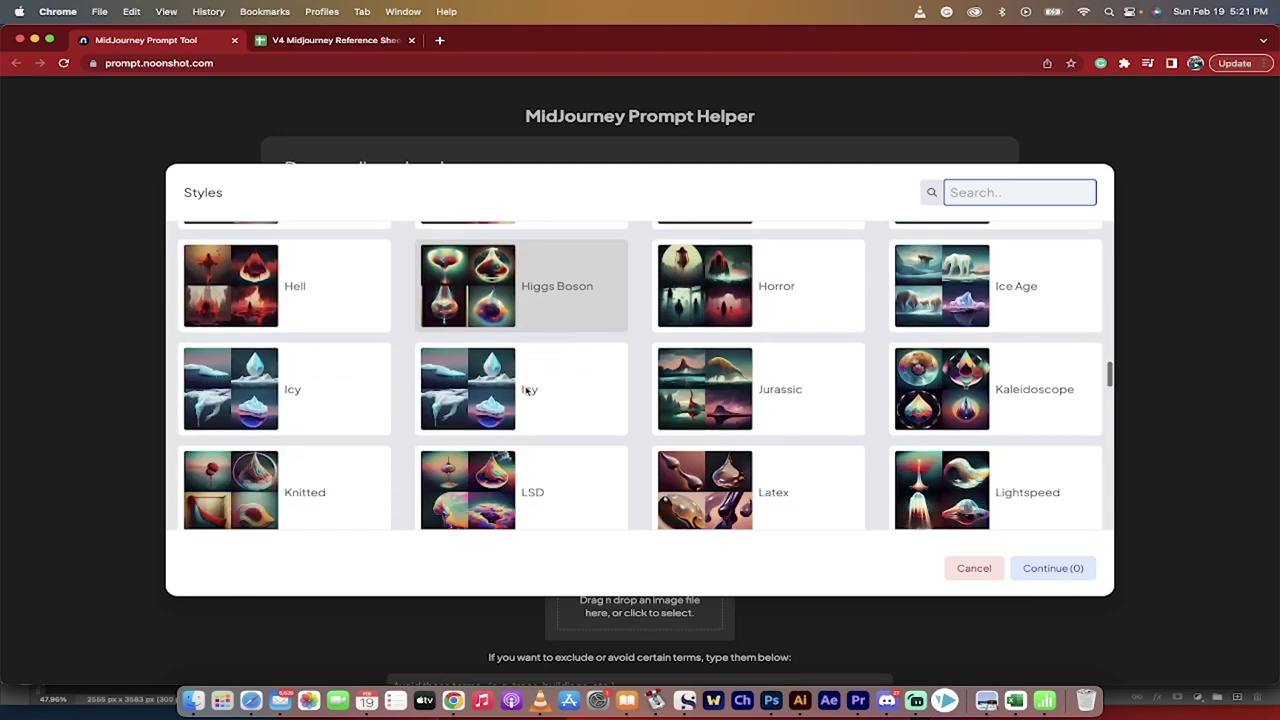
{"action": "left_click", "coordinate": [310, 288]}
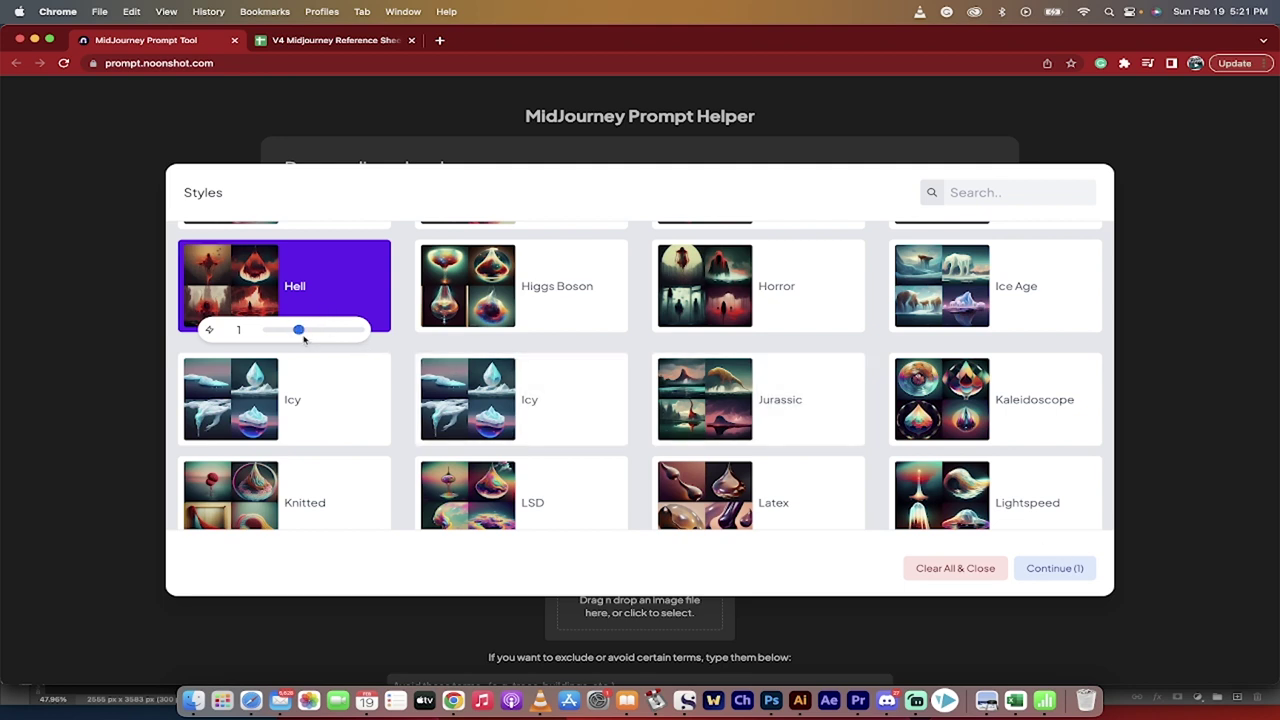
{"action": "left_click", "coordinate": [1050, 568]}
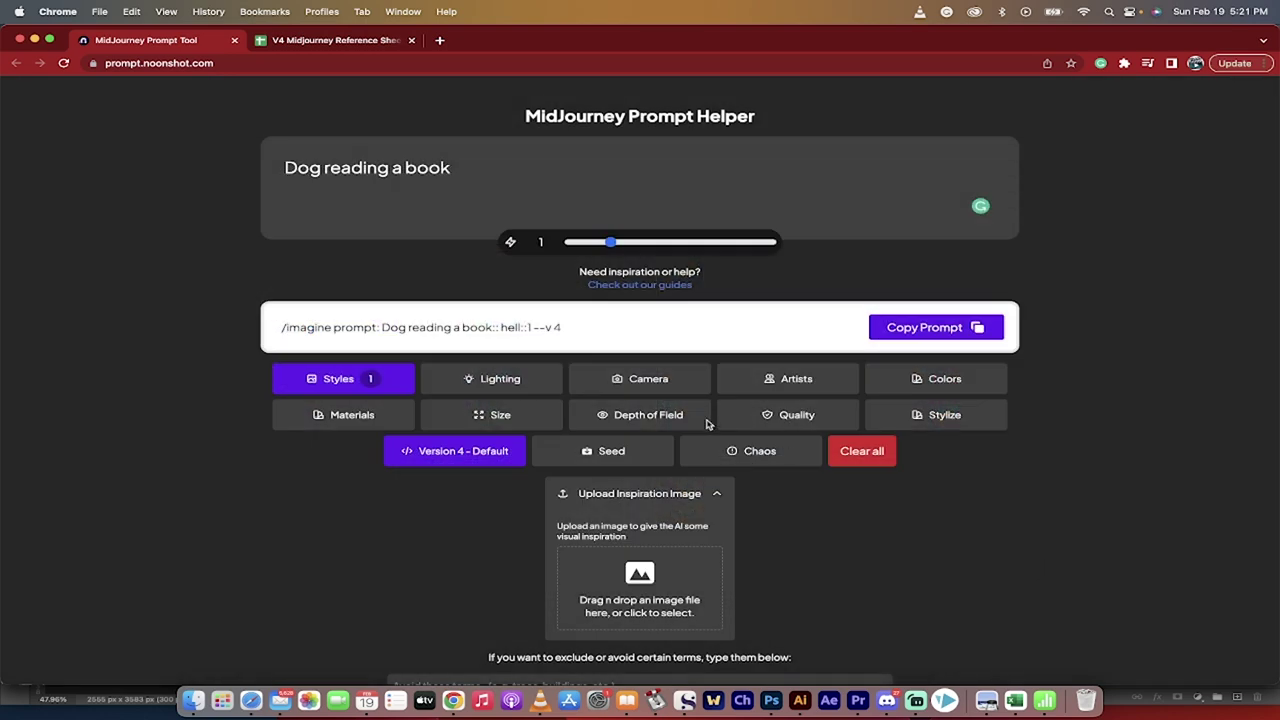
- Add the Electric Arc and Dusk lighting options to the prompt
{"action": "left_click", "coordinate": [502, 386]}
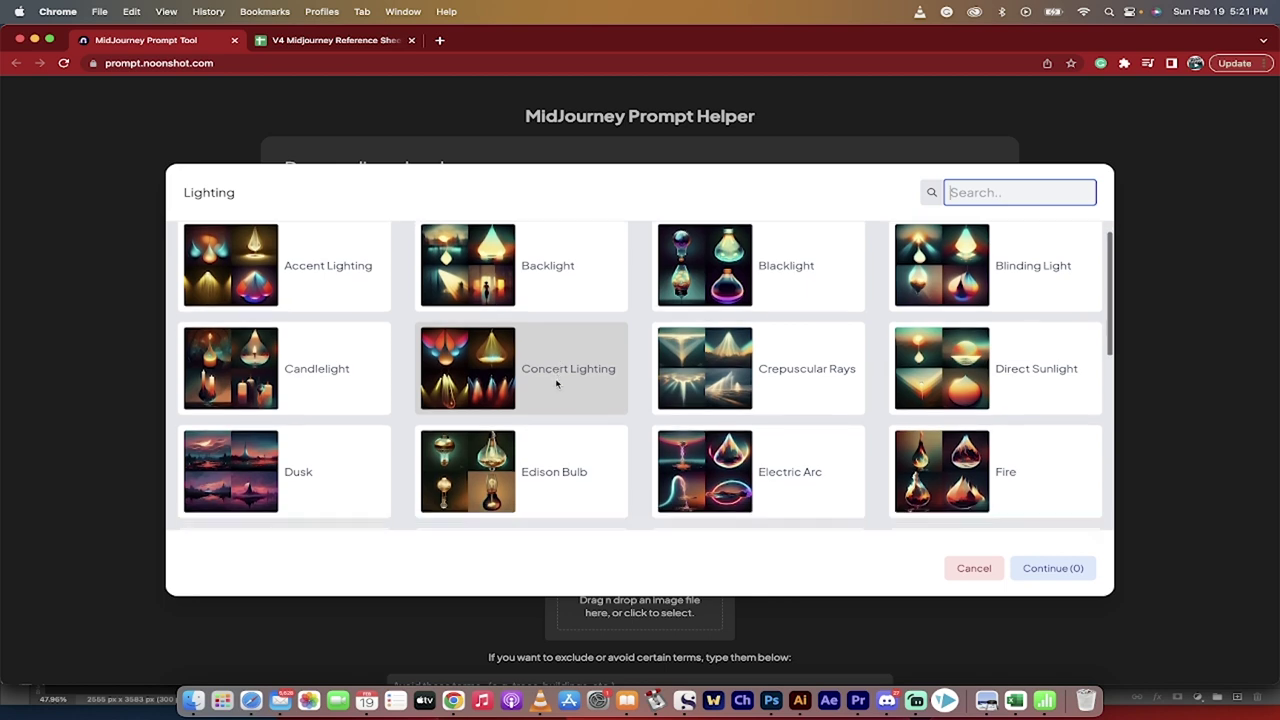
{"action": "scroll", "coordinate": [600, 377], "scroll_direction": "down", "scroll_amount": 3}
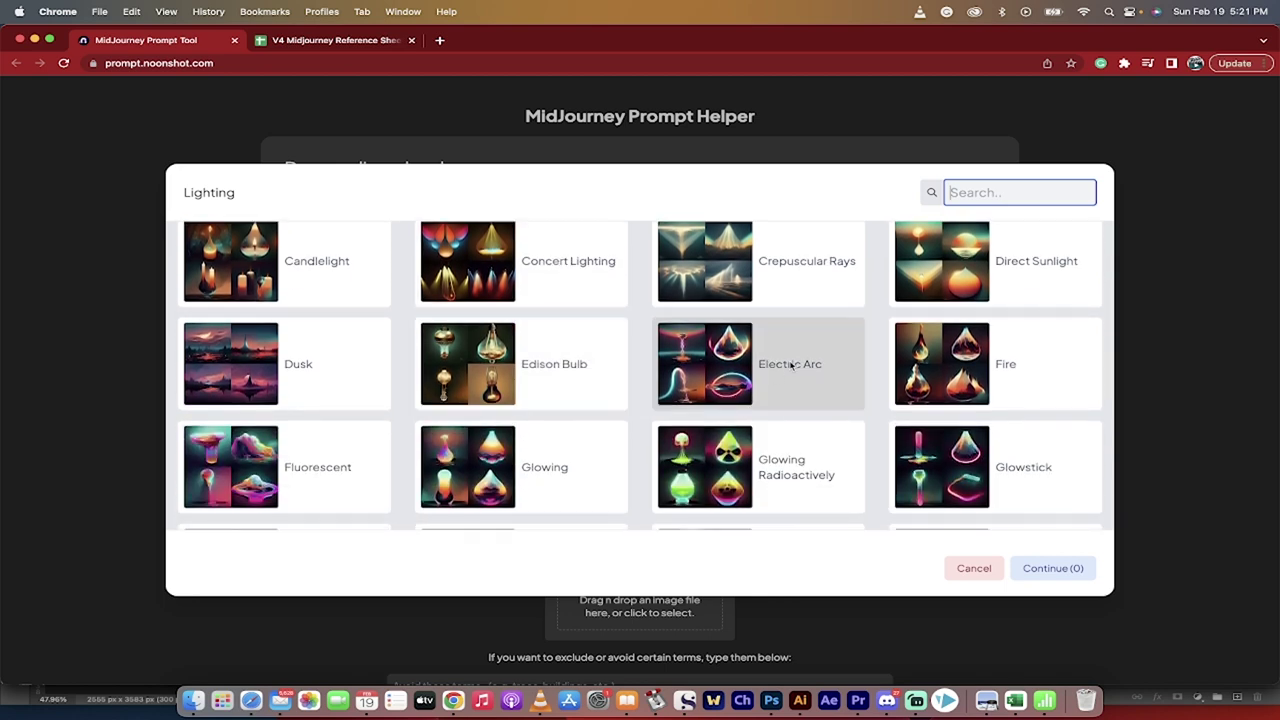
{"action": "left_click", "coordinate": [805, 371]}
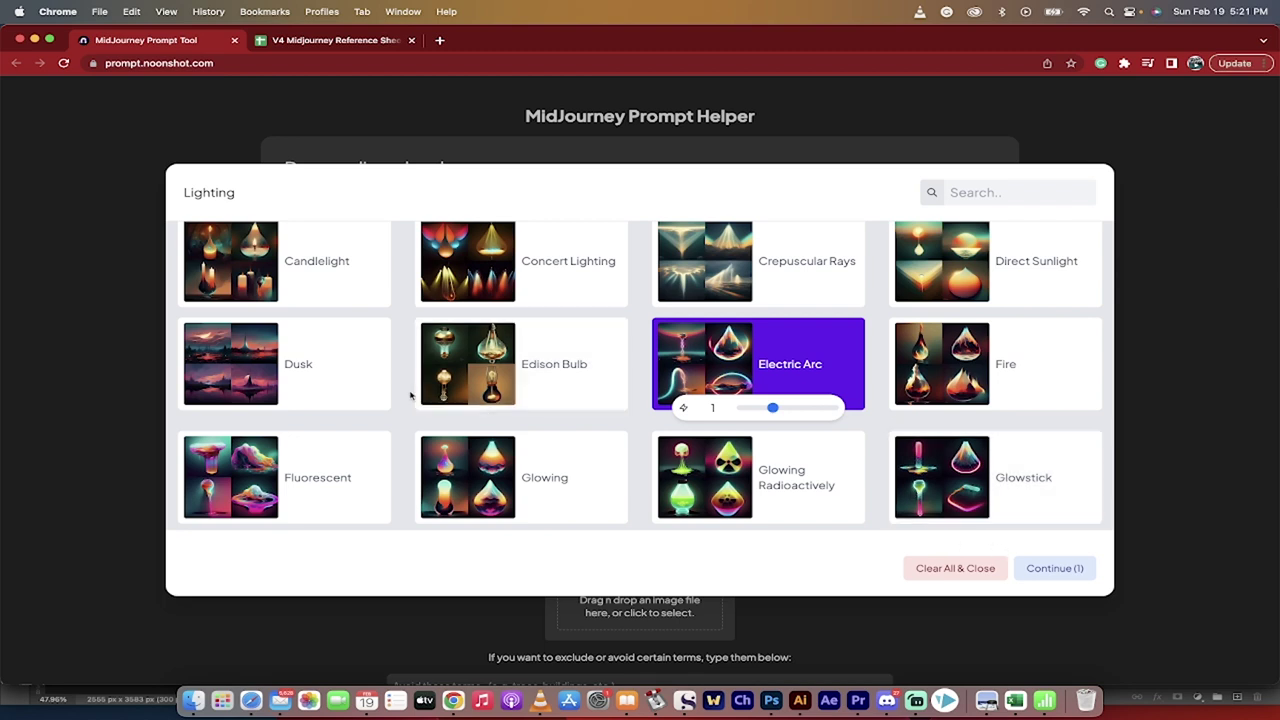
{"action": "left_click", "coordinate": [328, 378]}
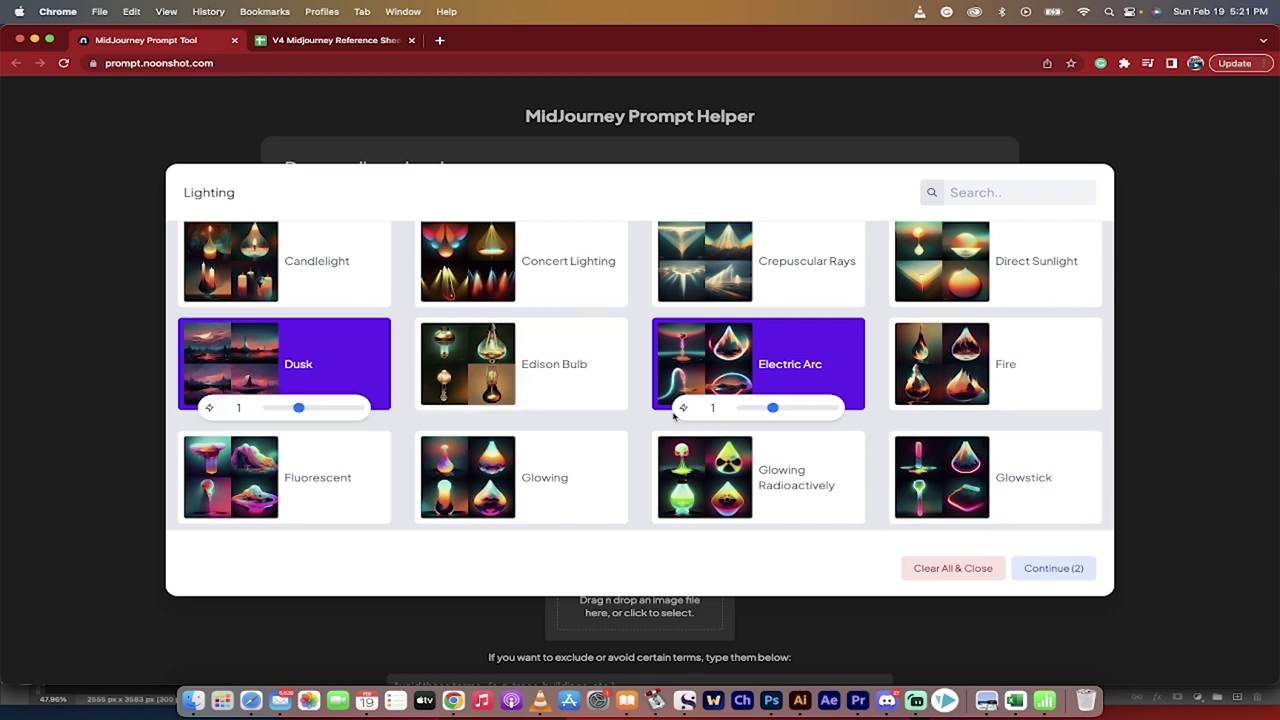
{"action": "left_click", "coordinate": [1053, 568]}
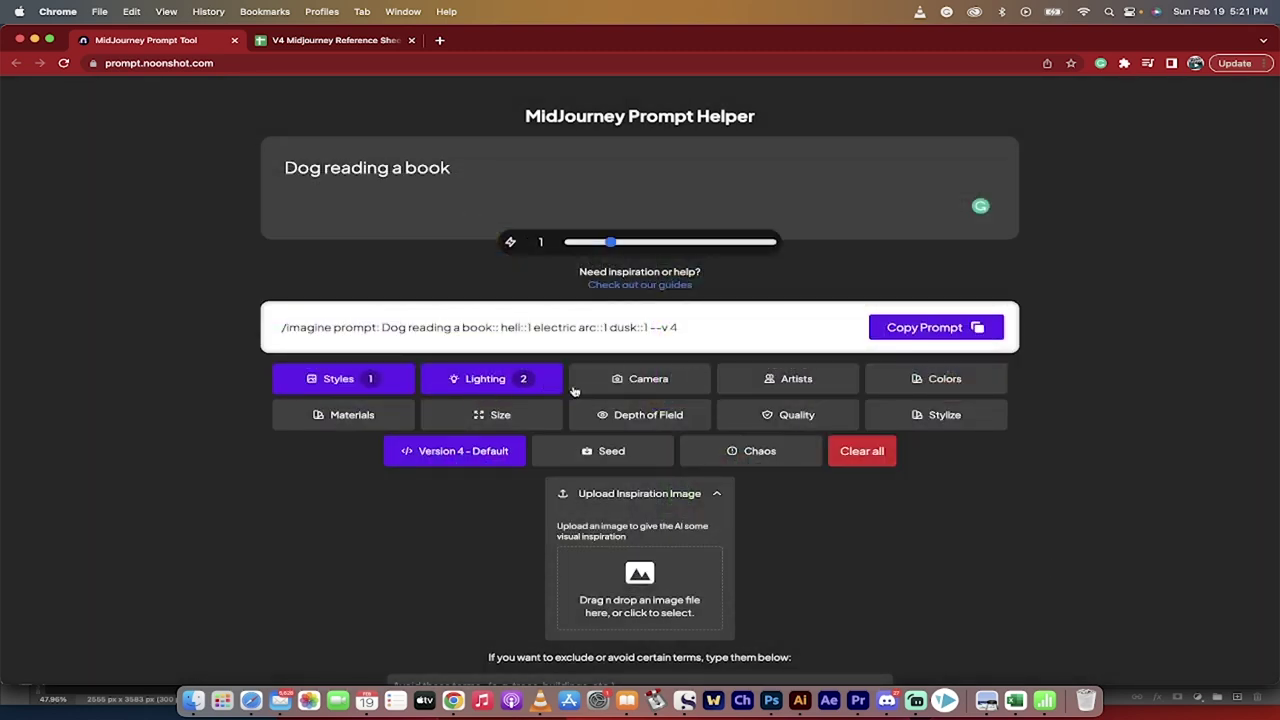
- Browse the available Camera/Lens options and leave them without choosing any
{"action": "left_click", "coordinate": [655, 382]}
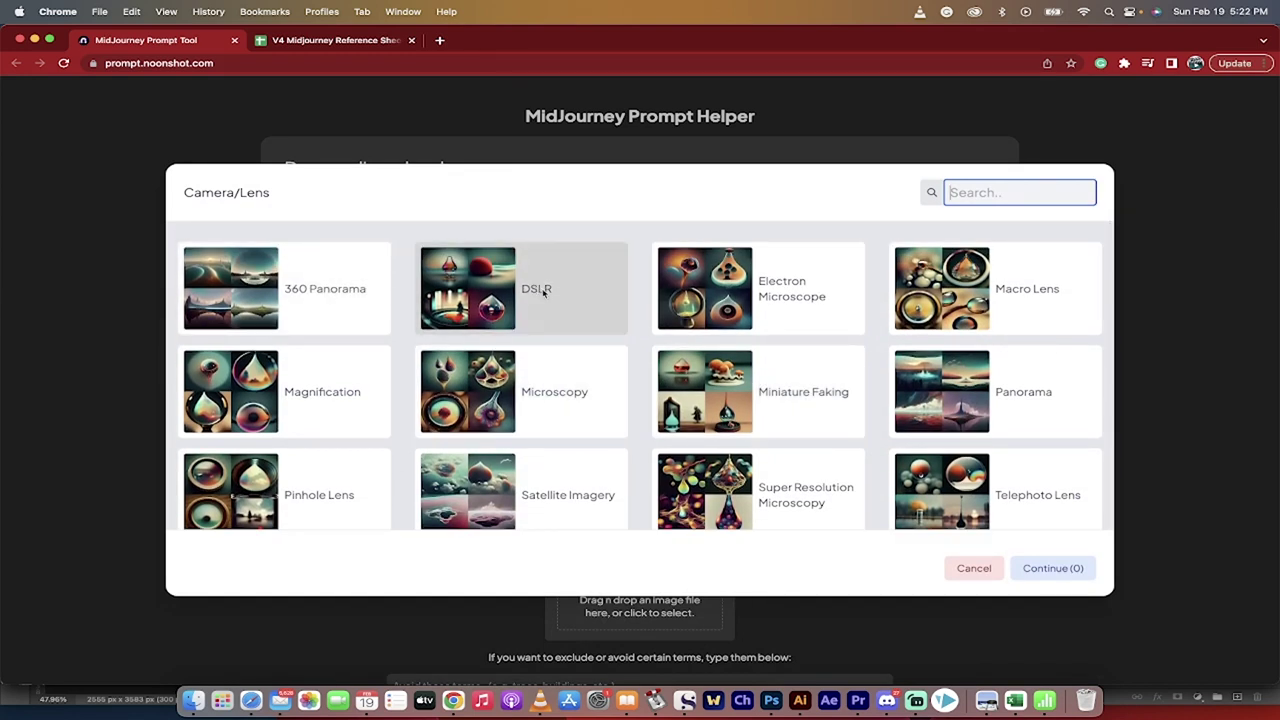
{"action": "scroll", "coordinate": [543, 290], "scroll_direction": "down", "scroll_amount": 3}
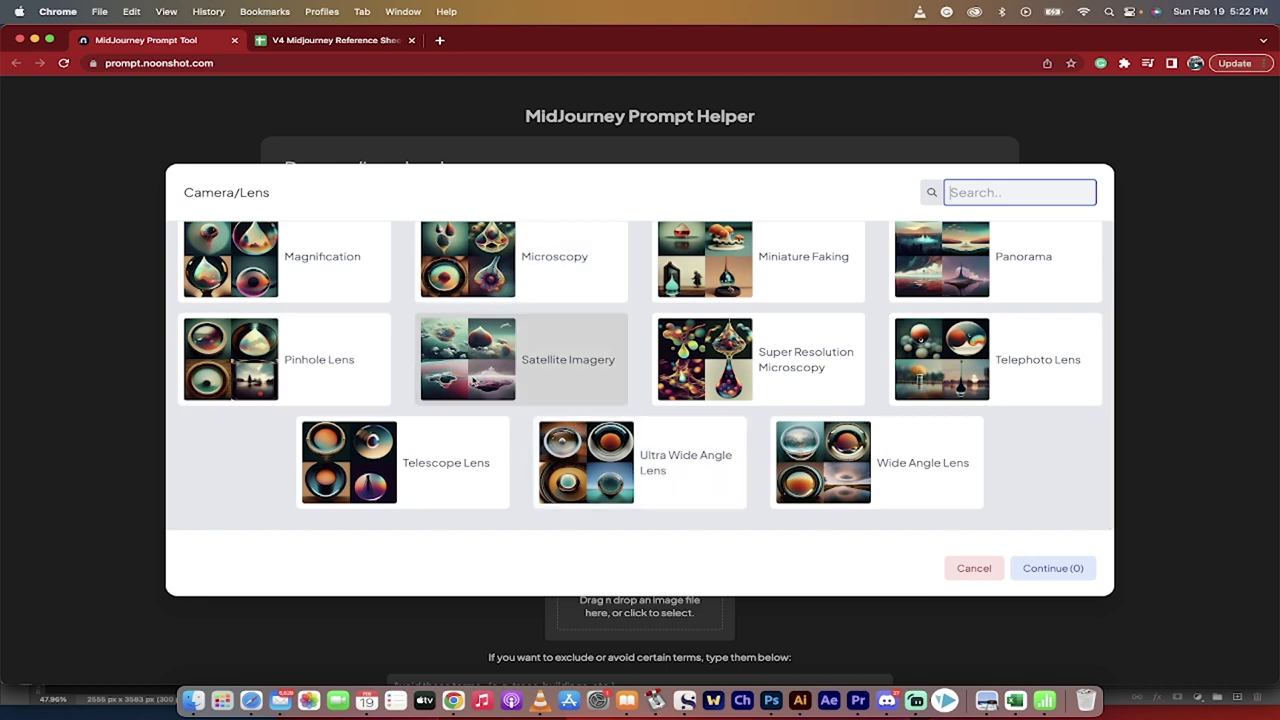
{"action": "left_click", "coordinate": [962, 575]}
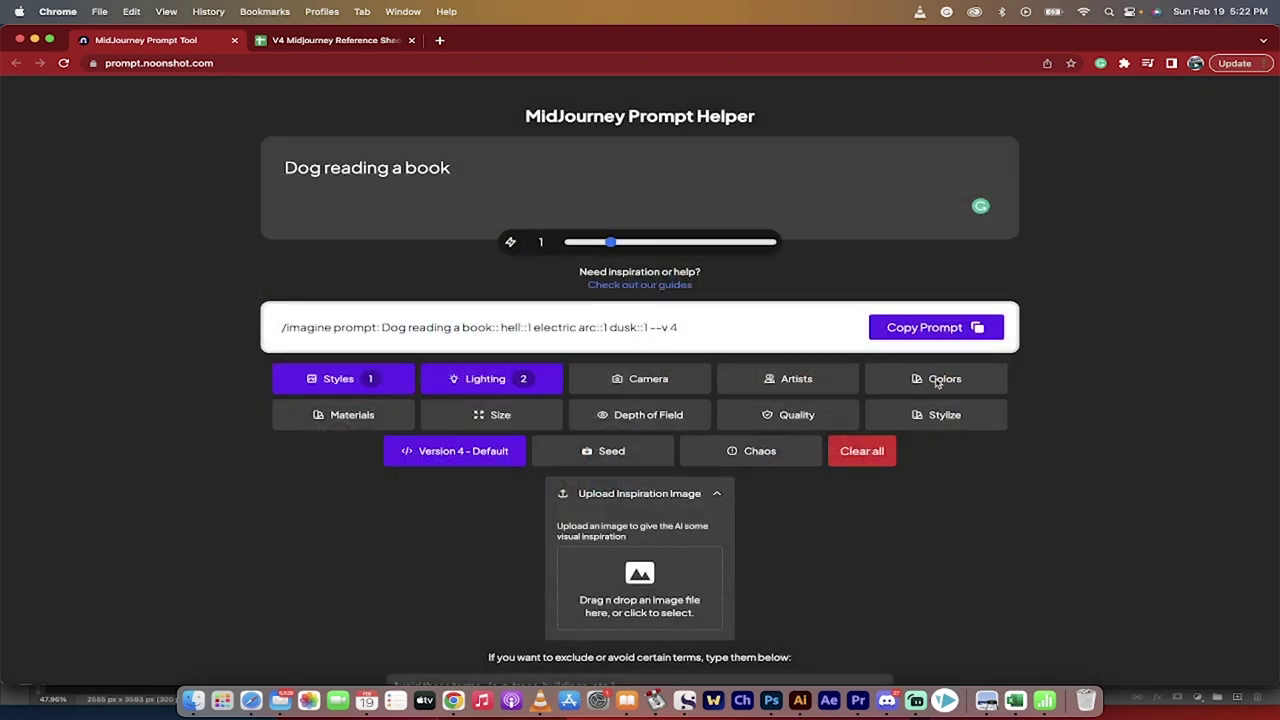
- Add the Neon Red Color option from the Colors set to the prompt
{"action": "left_click", "coordinate": [940, 385]}
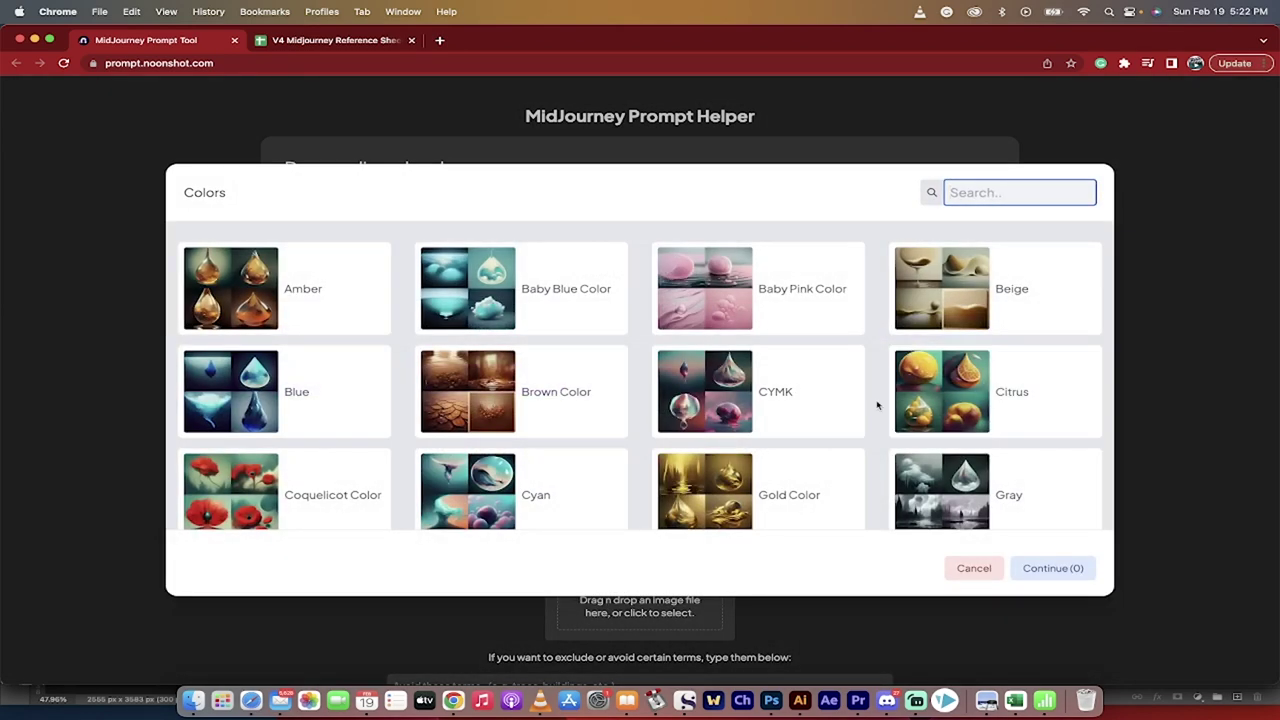
{"action": "scroll", "coordinate": [594, 363], "scroll_direction": "down", "scroll_amount": 5}
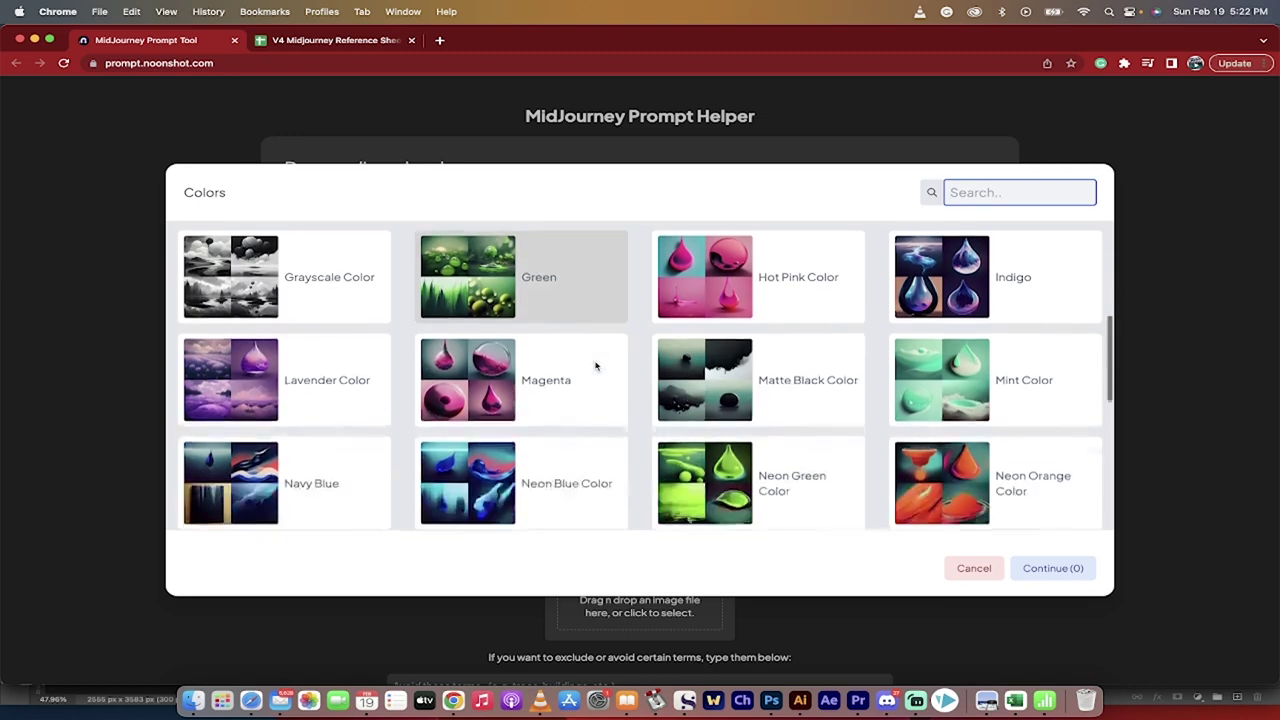
{"action": "scroll", "coordinate": [560, 370], "scroll_direction": "down", "scroll_amount": 2}
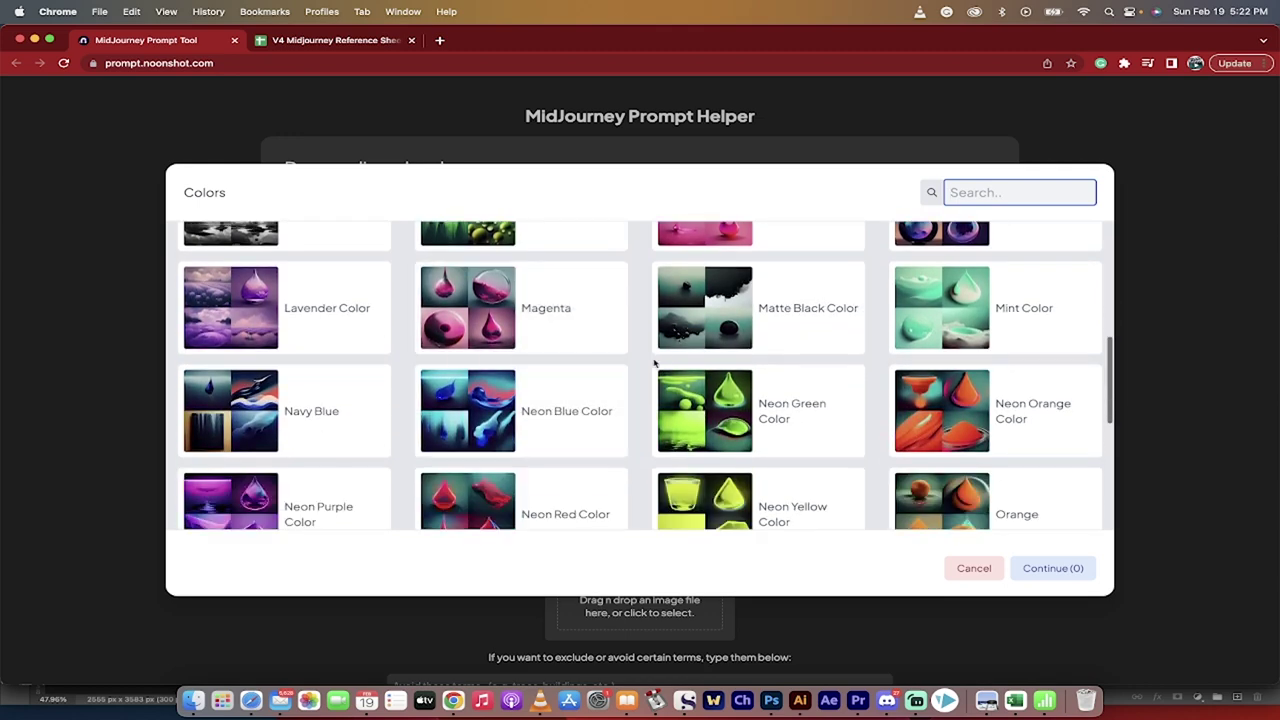
{"action": "scroll", "coordinate": [740, 400], "scroll_direction": "down", "scroll_amount": 3}
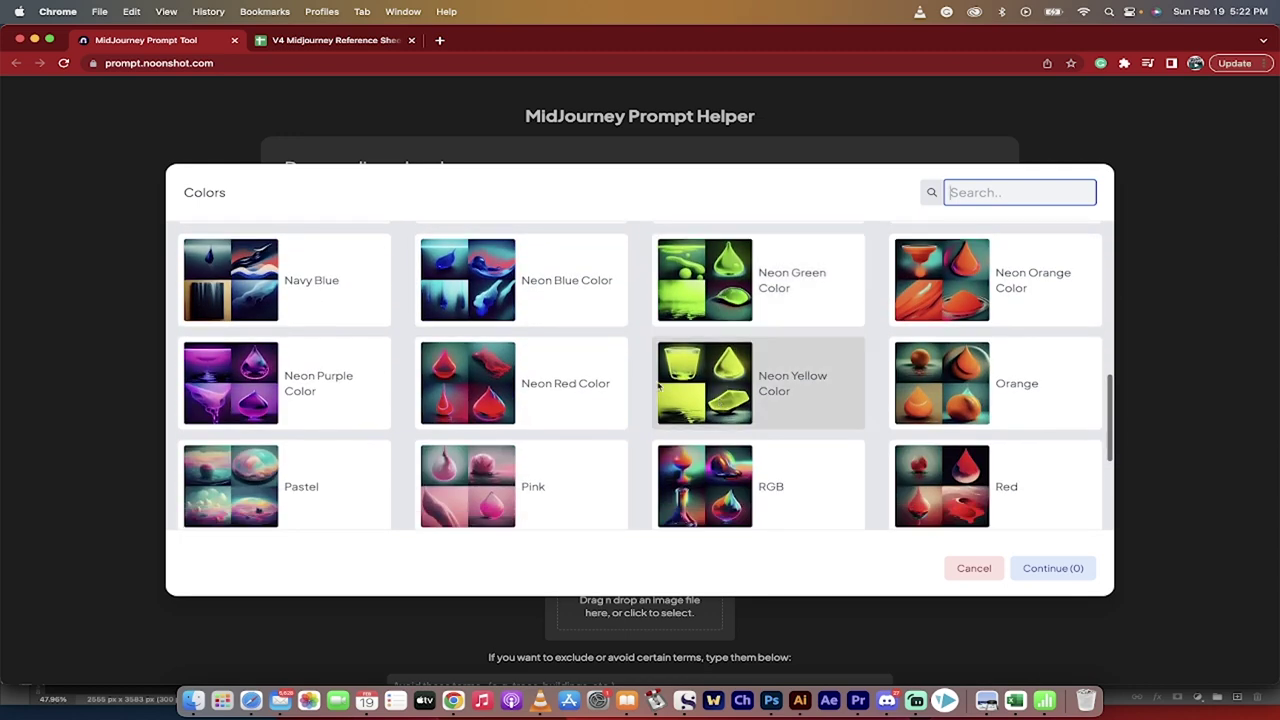
{"action": "left_click", "coordinate": [566, 385]}
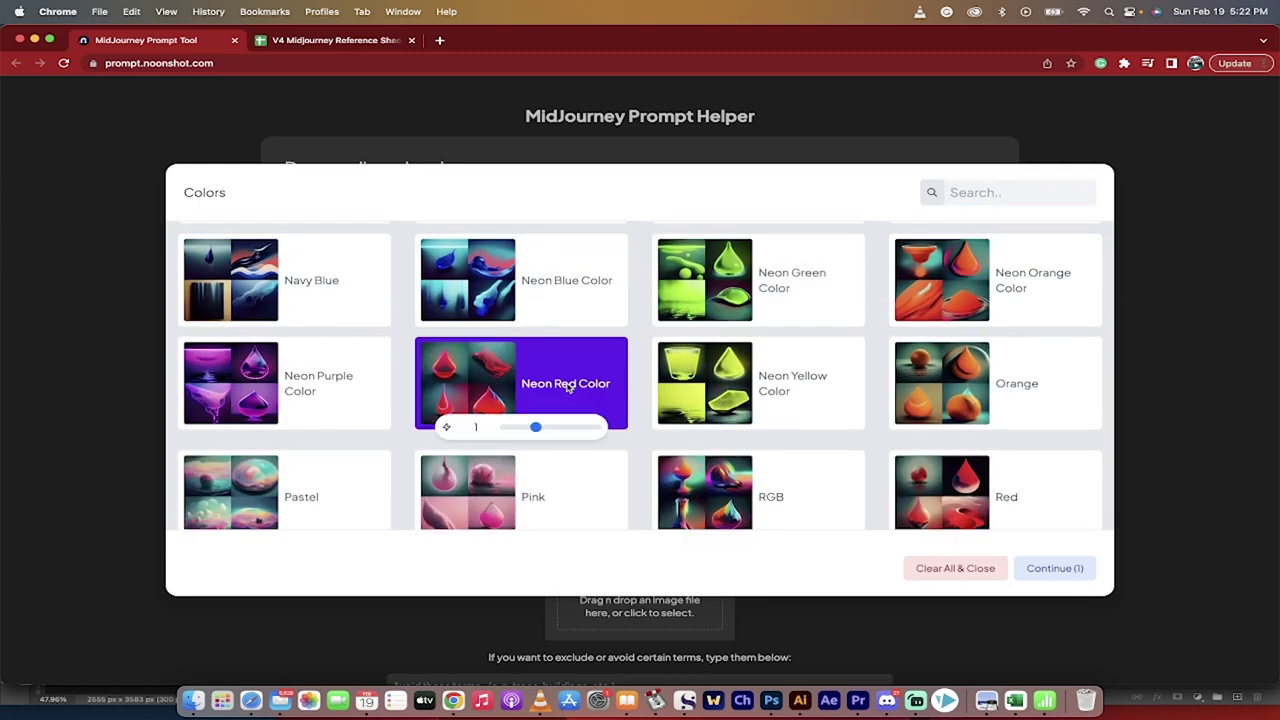
{"action": "left_click", "coordinate": [1066, 570]}
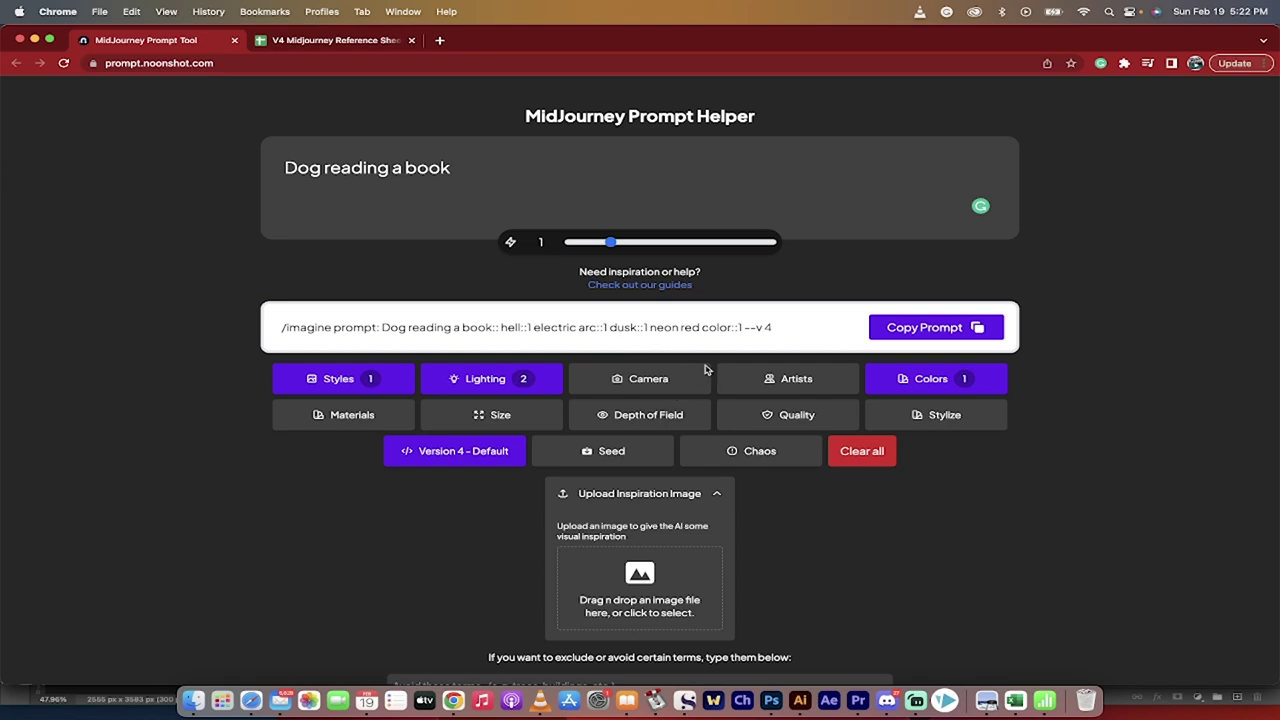
- Add Salvador Dali from the Artists set to the prompt
{"action": "left_click", "coordinate": [797, 385]}
{"action": "scroll", "coordinate": [785, 389], "scroll_direction": "down", "scroll_amount": 1}
{"action": "scroll", "coordinate": [784, 389], "scroll_direction": "down", "scroll_amount": 7}
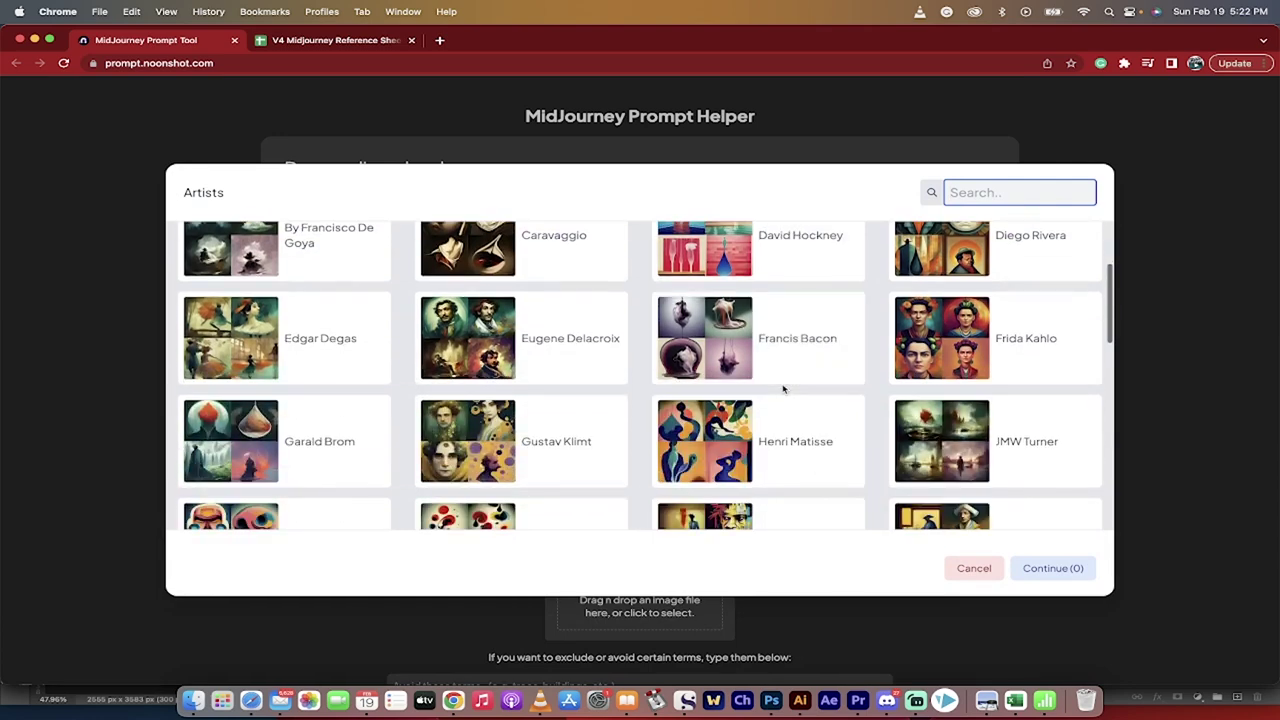
{"action": "scroll", "coordinate": [784, 389], "scroll_direction": "down", "scroll_amount": 2}
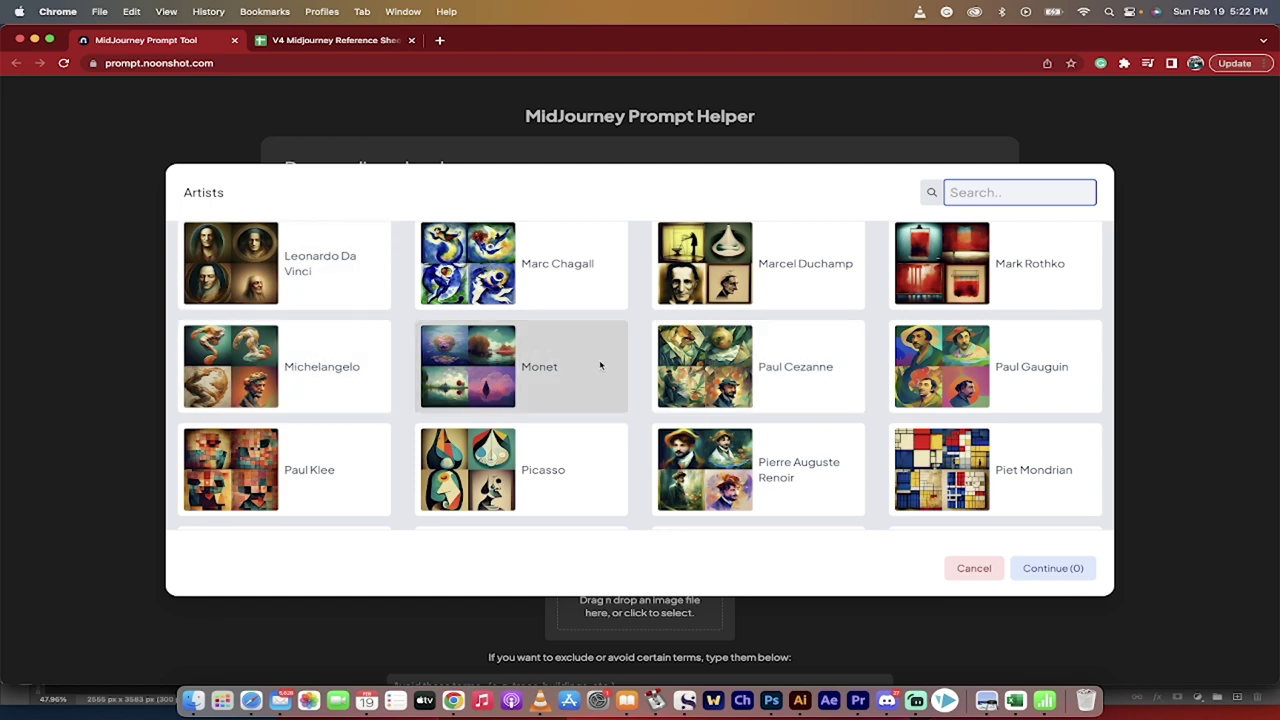
{"action": "scroll", "coordinate": [603, 368], "scroll_direction": "down", "scroll_amount": 4}
{"action": "scroll", "coordinate": [603, 368], "scroll_direction": "down", "scroll_amount": 2}
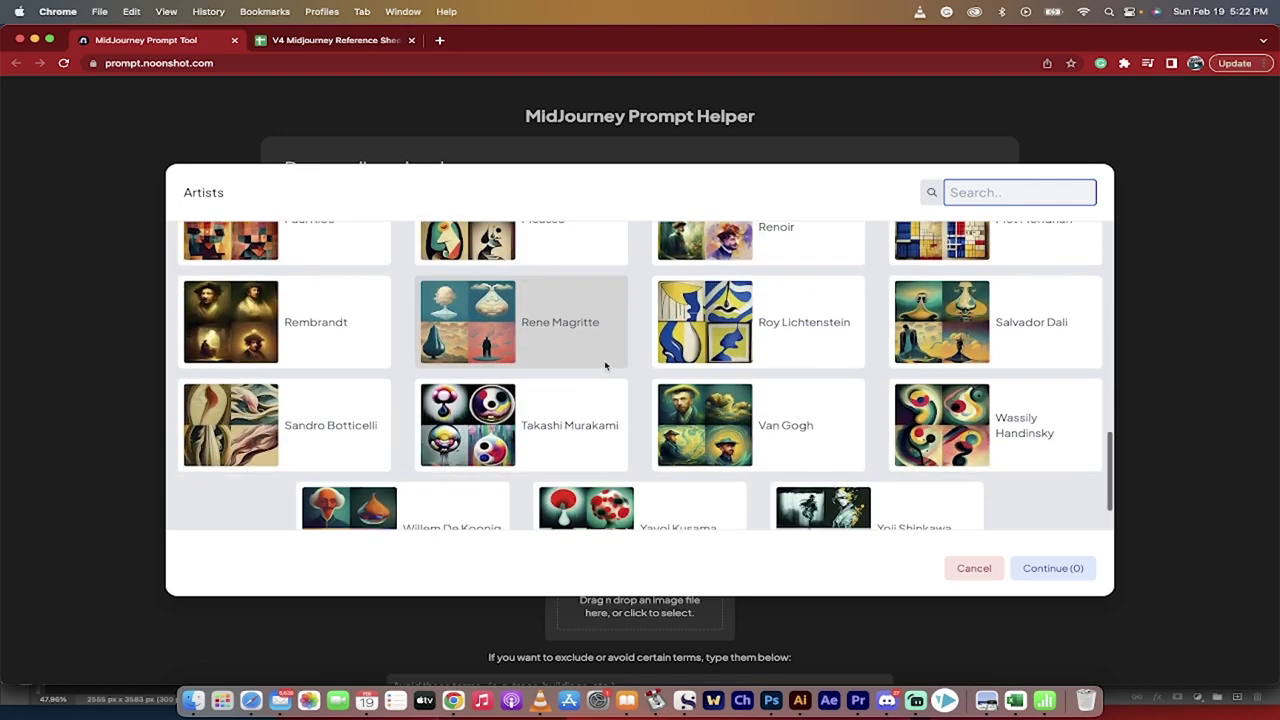
{"action": "scroll", "coordinate": [350, 362], "scroll_direction": "down", "scroll_amount": 1}
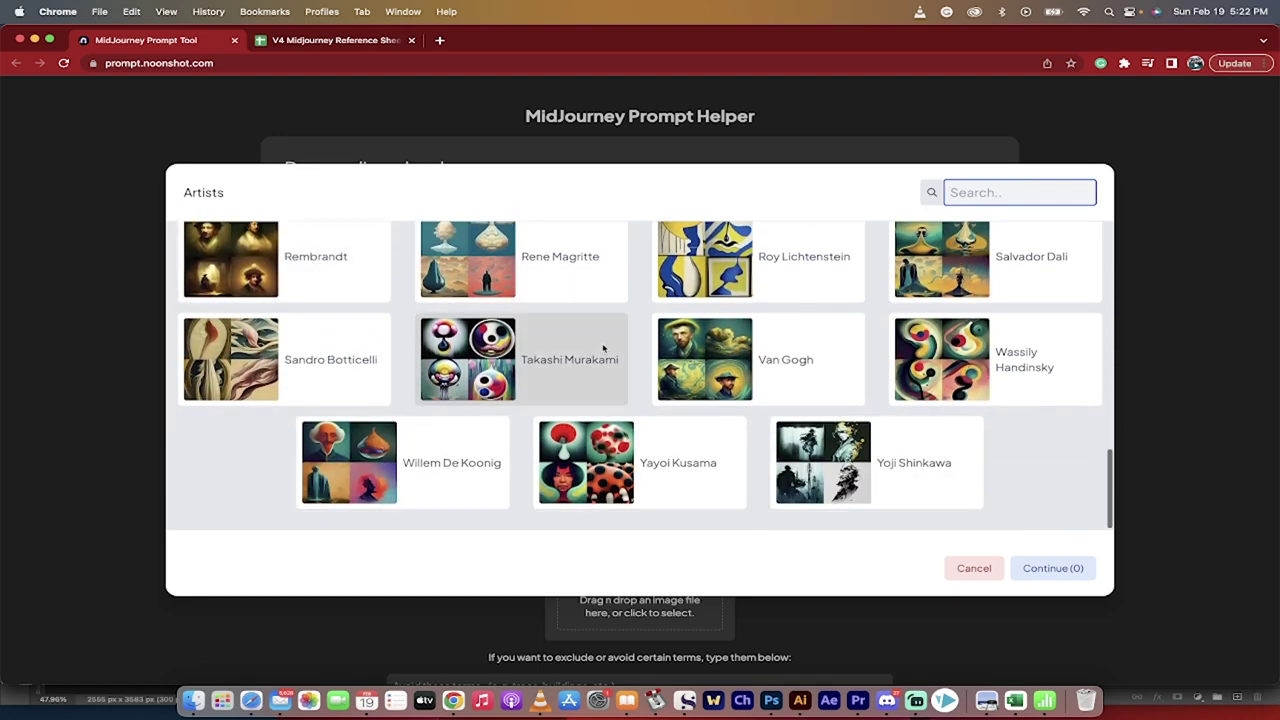
{"action": "scroll", "coordinate": [838, 420], "scroll_direction": "up", "scroll_amount": 3}
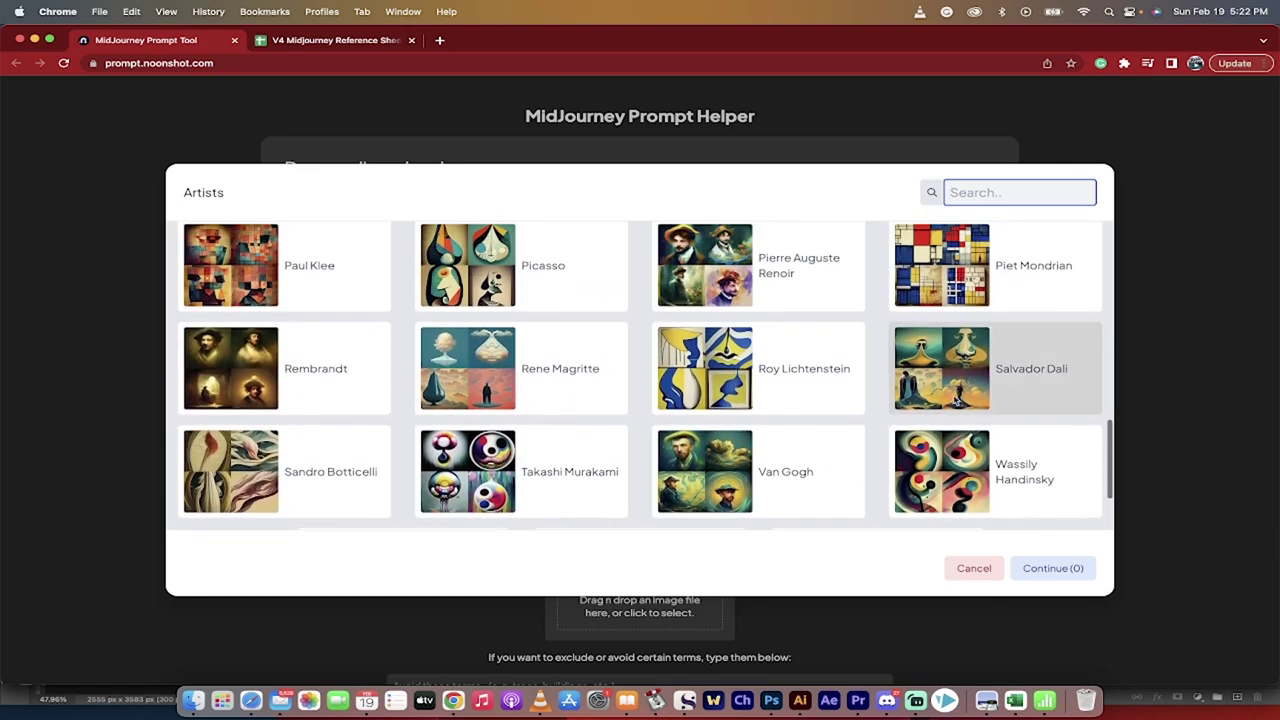
{"action": "left_click", "coordinate": [997, 428]}
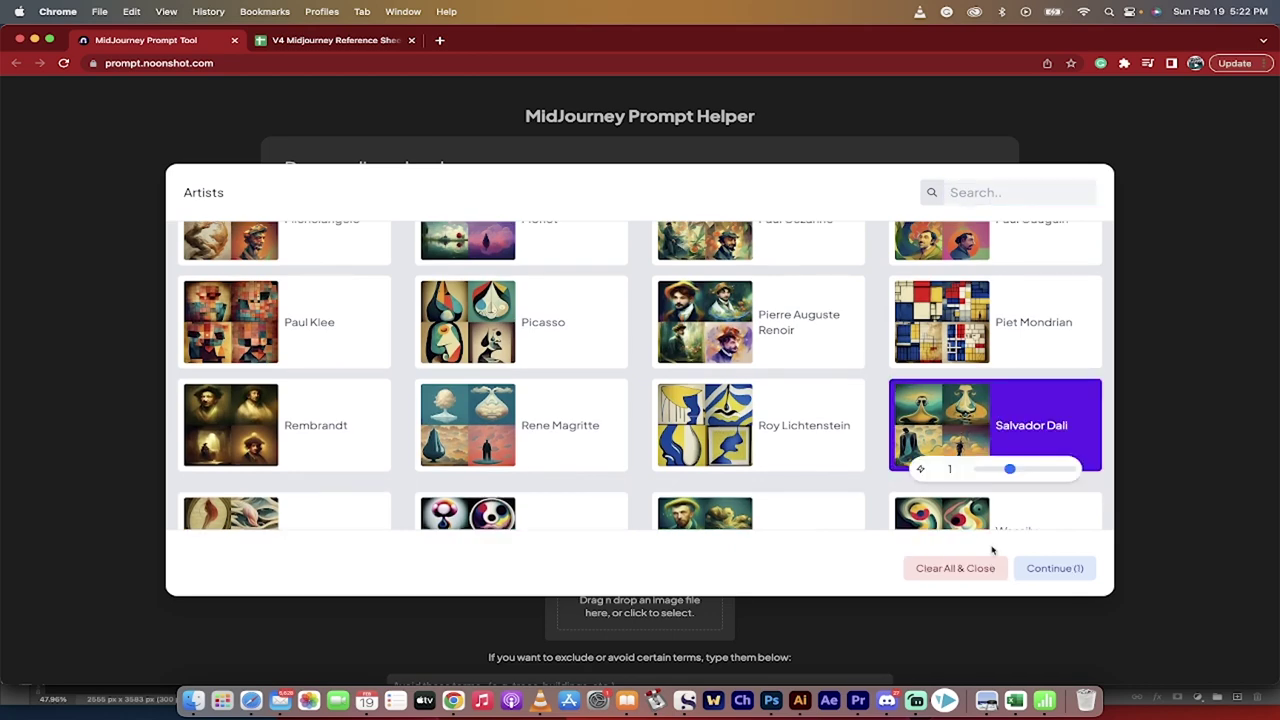
{"action": "left_click", "coordinate": [1053, 568]}
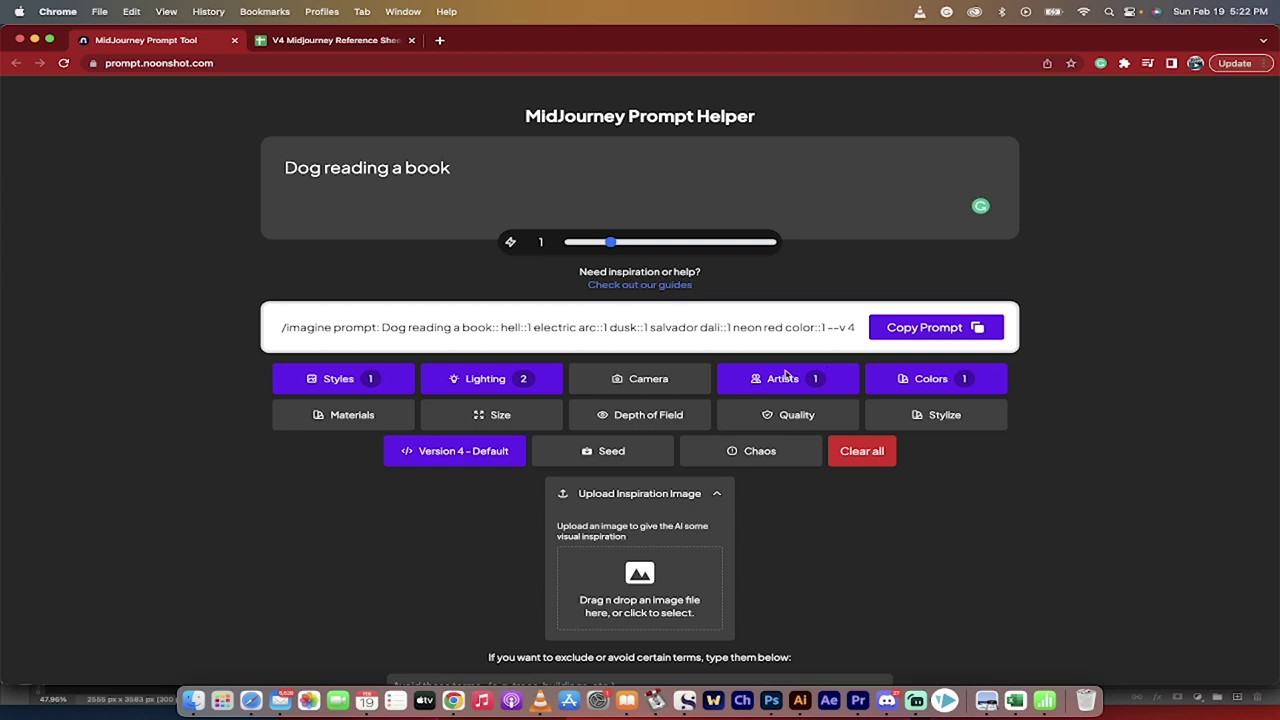
- Look over the available Materials and Quality options without choosing any
{"action": "left_click", "coordinate": [338, 421]}
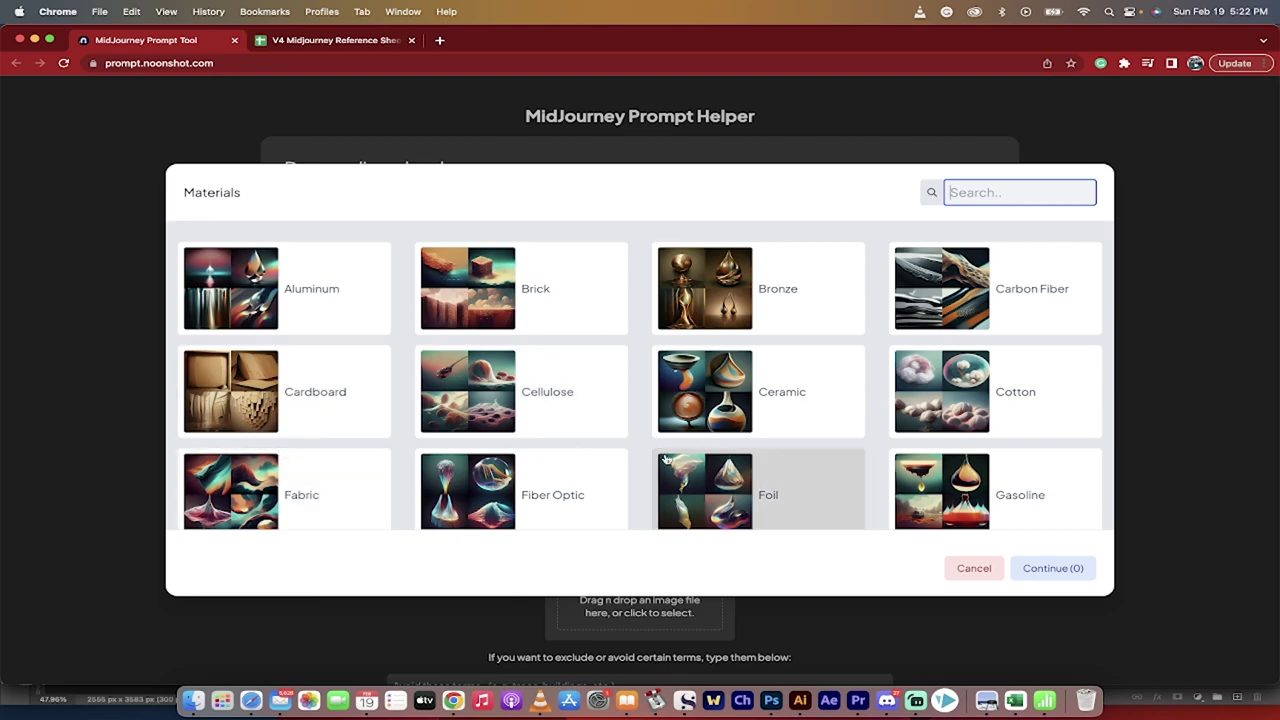
{"action": "left_click", "coordinate": [972, 568]}
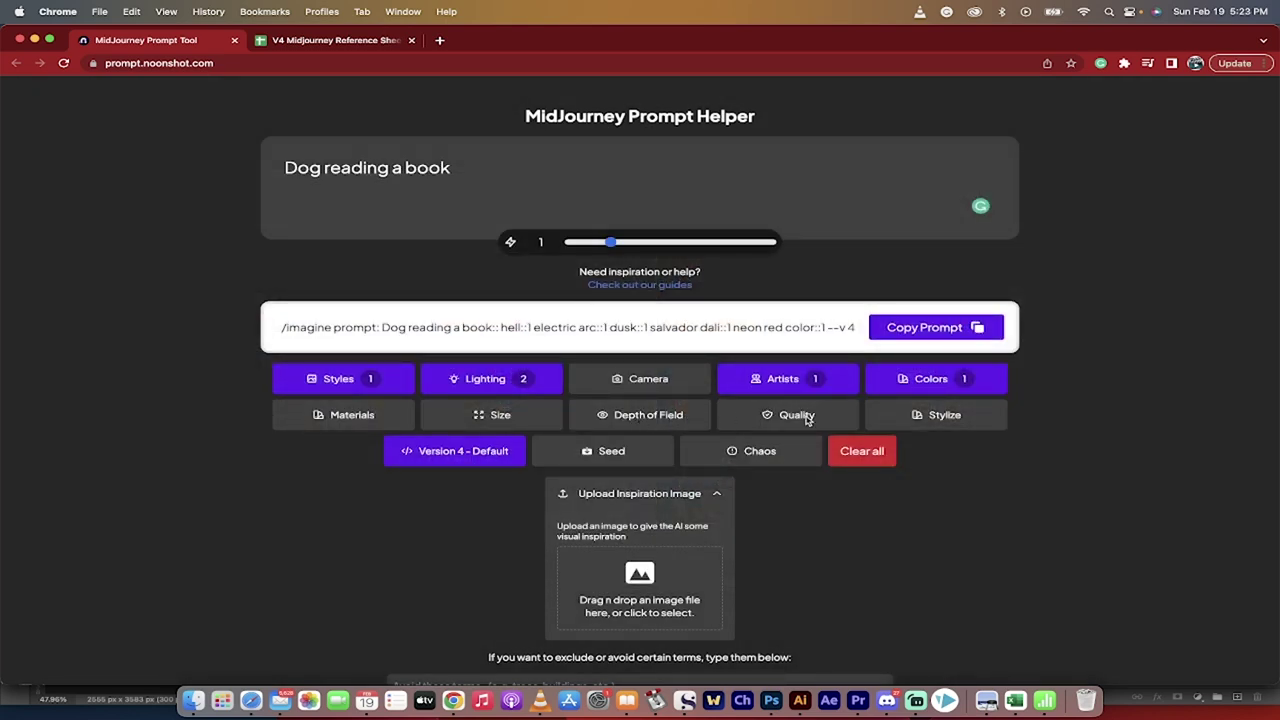
{"action": "left_click", "coordinate": [803, 418]}
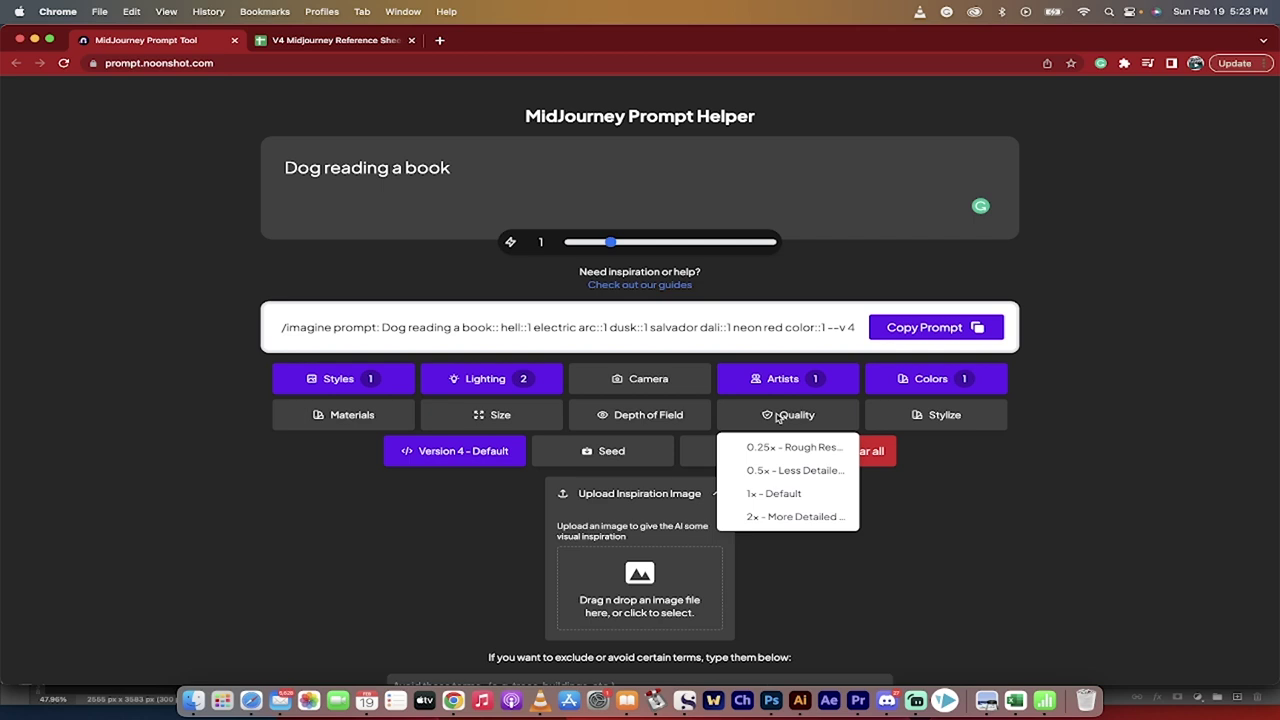
{"action": "mouse_move", "coordinate": [934, 421]}
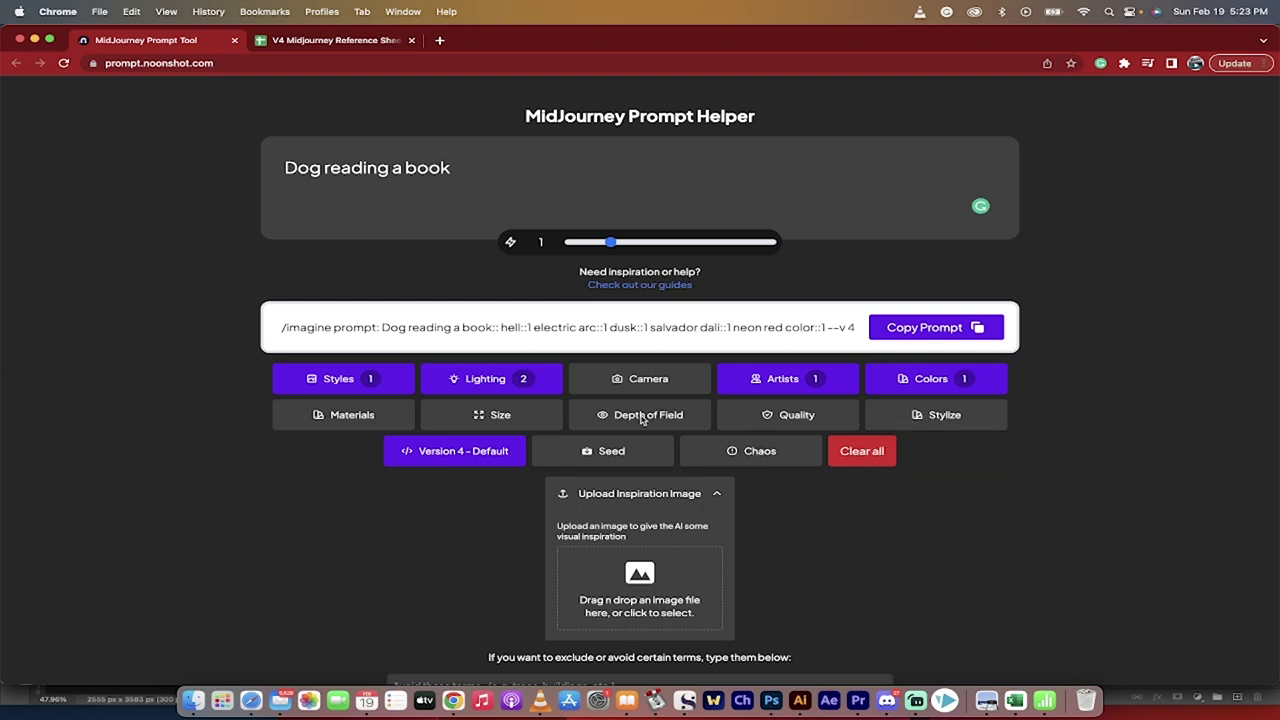
- Look through the aspect ratio choices for the image size and return the size to Default
{"action": "mouse_move", "coordinate": [478, 414]}
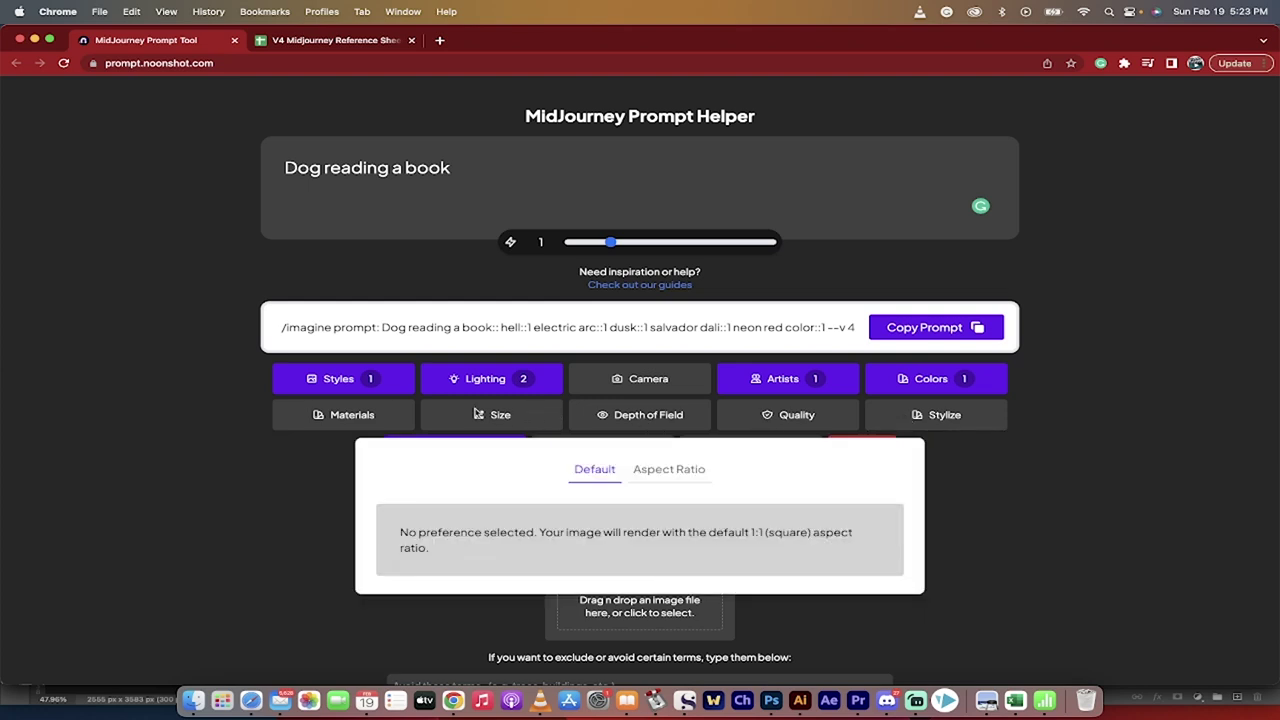
{"action": "left_click", "coordinate": [646, 468]}
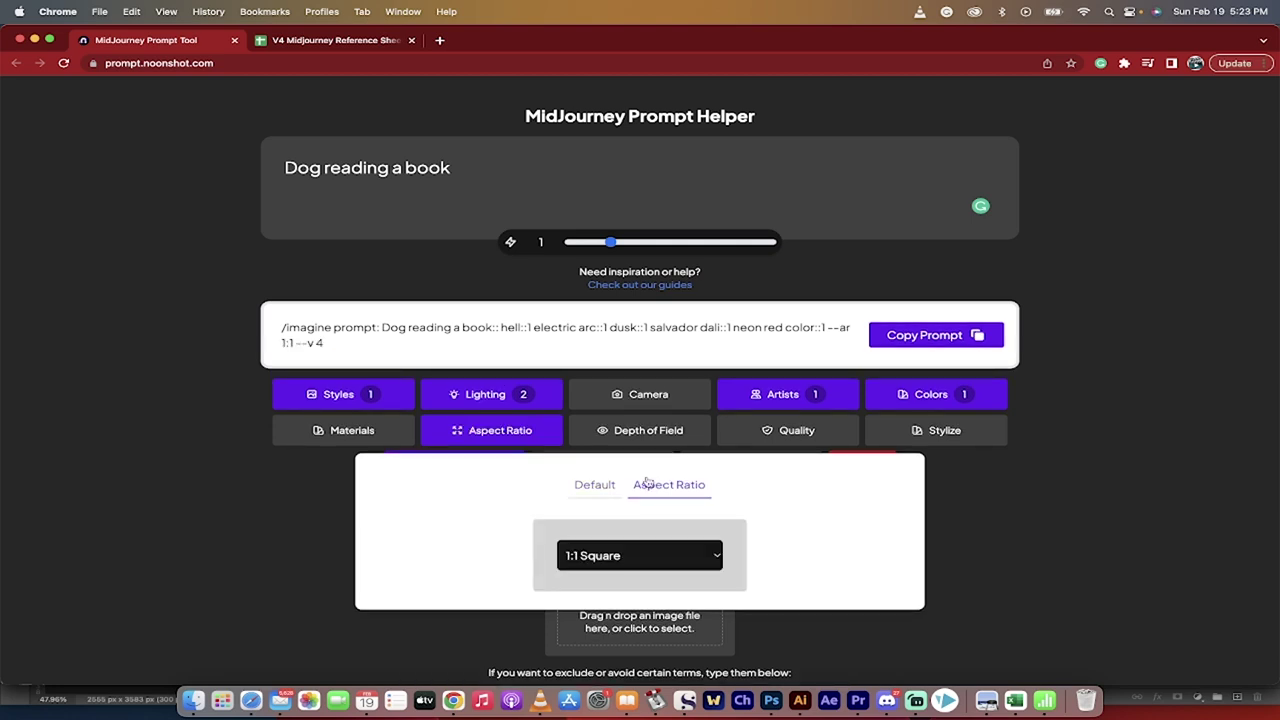
{"action": "left_click", "coordinate": [604, 561]}
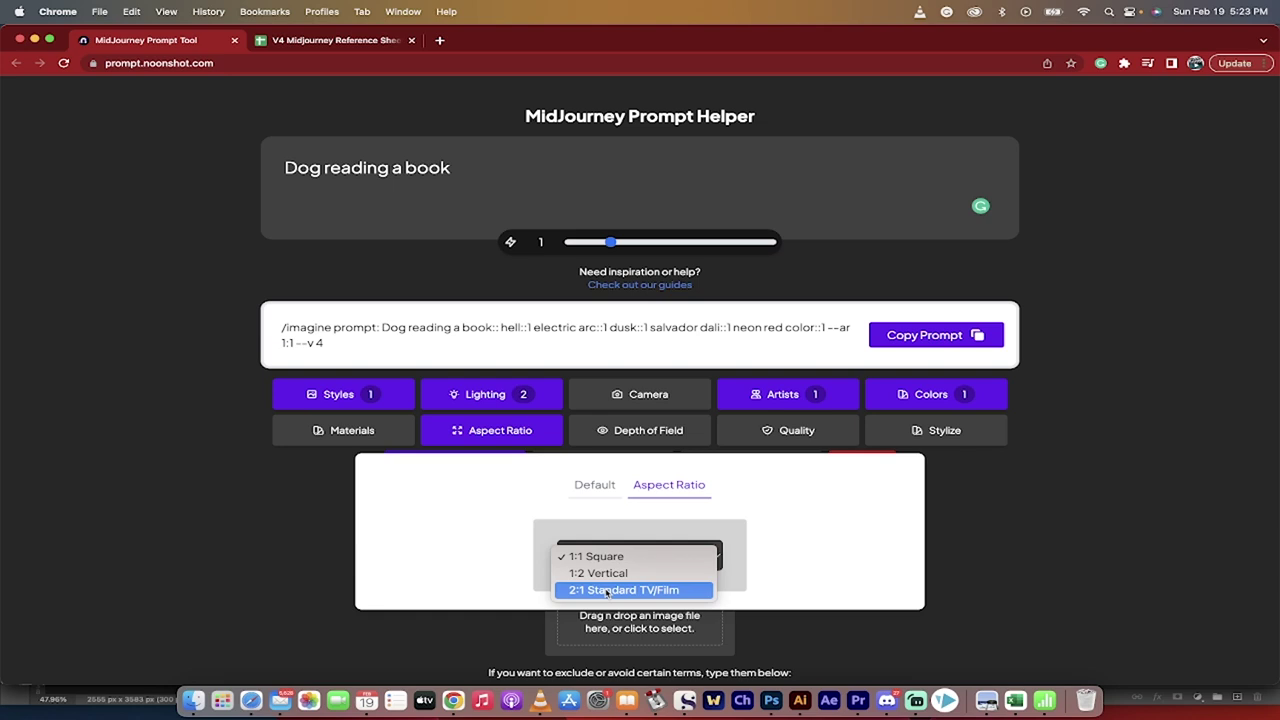
{"action": "left_click", "coordinate": [643, 480]}
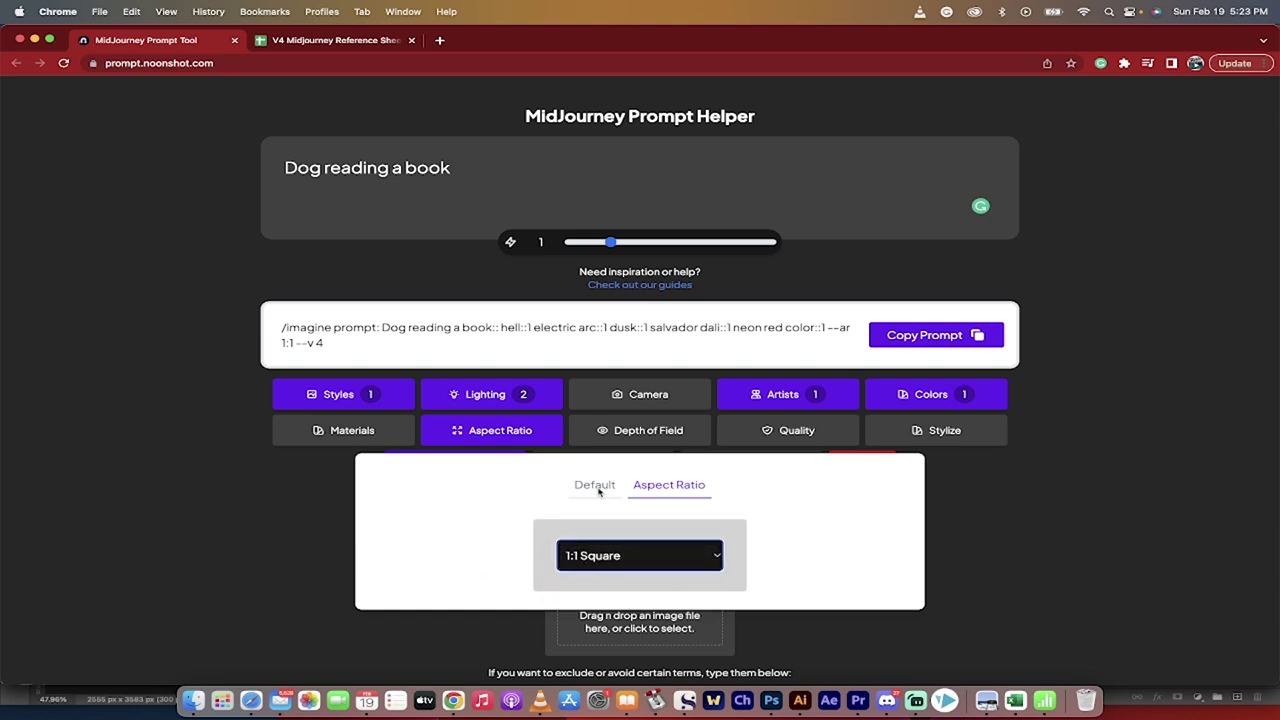
{"action": "left_click", "coordinate": [598, 490]}
{"action": "left_click", "coordinate": [265, 552]}
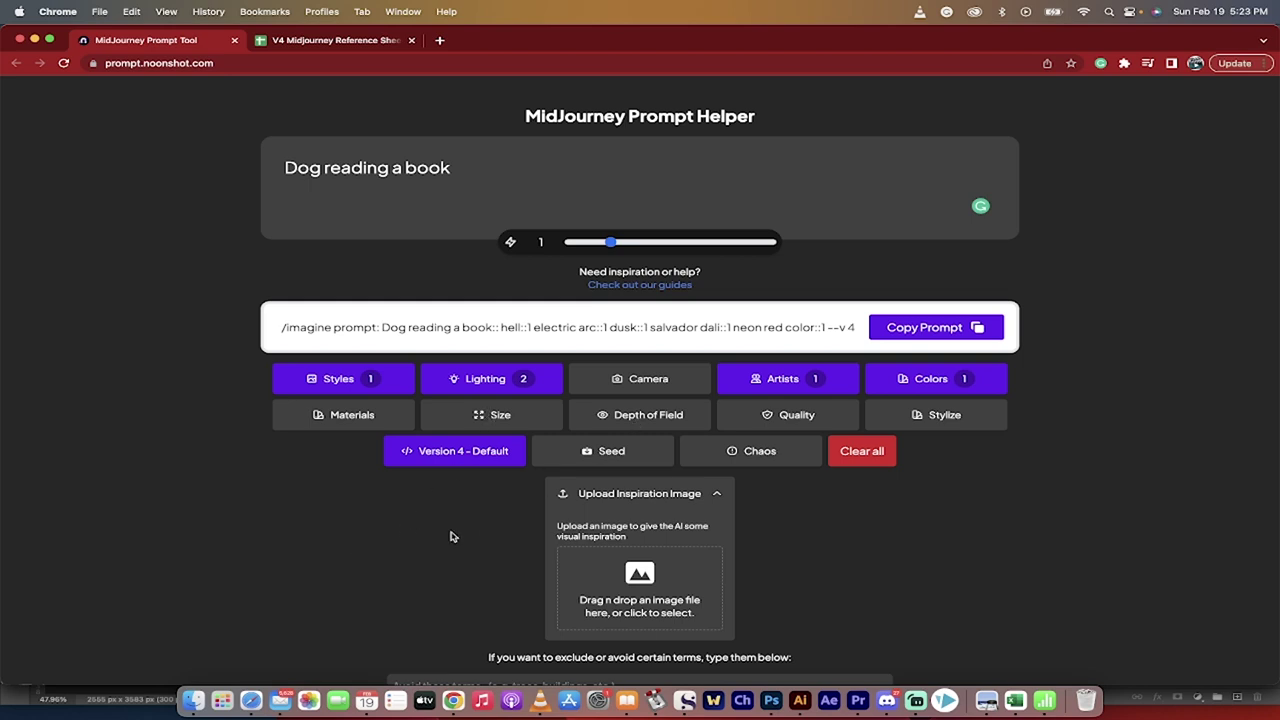
- Copy the prompt with the hell, electric arc, dusk, Salvador Dali and neon red terms and submit it to the Midjourney Bot in Discord
{"action": "scroll", "coordinate": [534, 609], "scroll_direction": "down", "scroll_amount": 2}
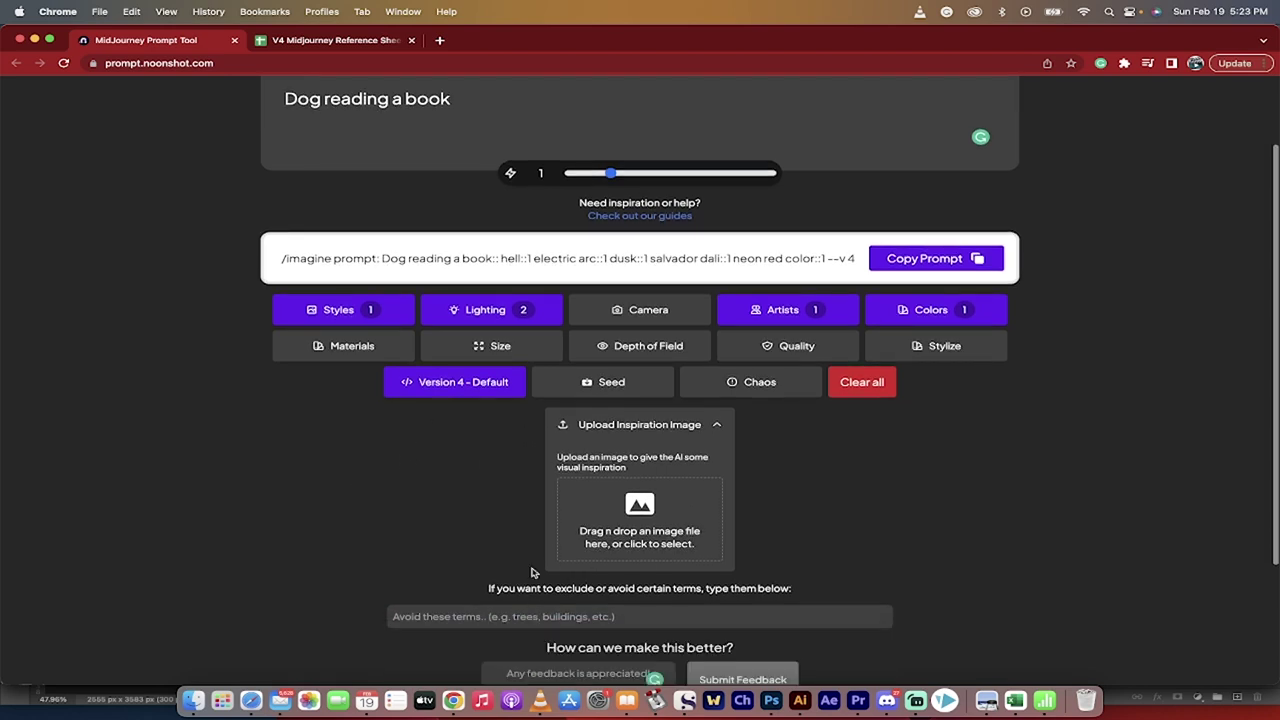
{"action": "scroll", "coordinate": [366, 486], "scroll_direction": "down", "scroll_amount": 3}
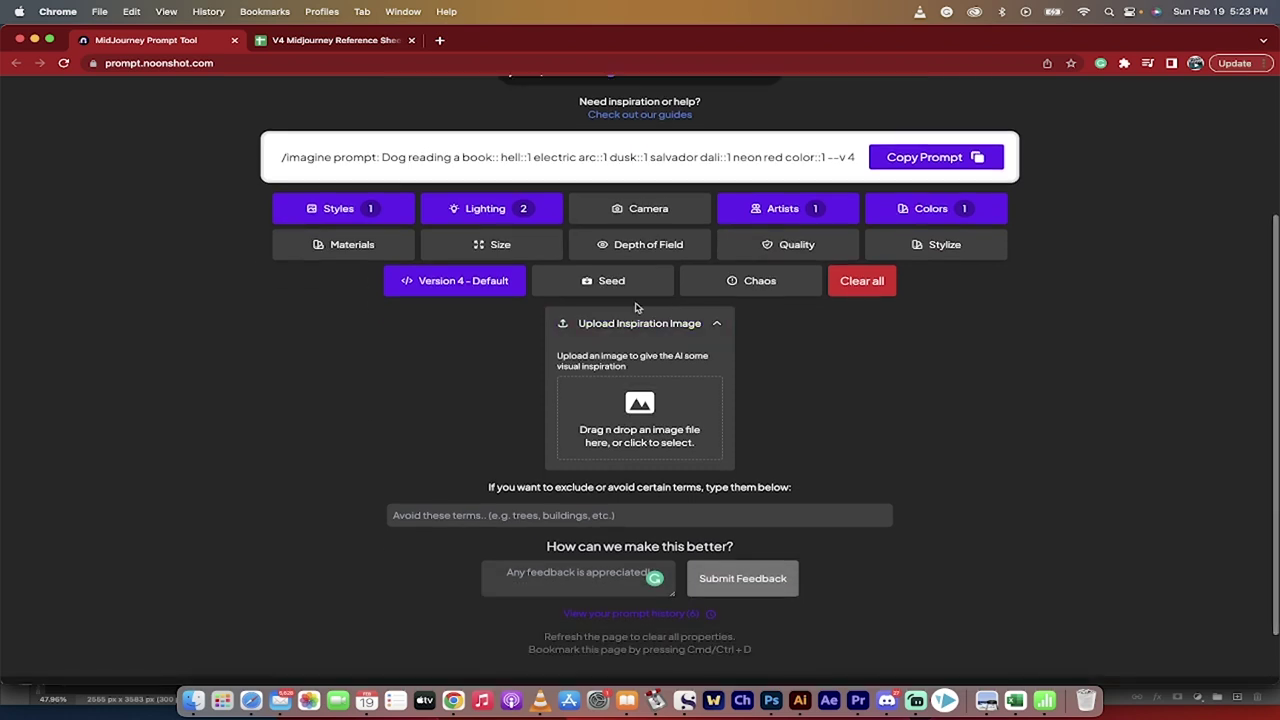
{"action": "scroll", "coordinate": [626, 332], "scroll_direction": "up", "scroll_amount": 3}
{"action": "left_click", "coordinate": [912, 266]}
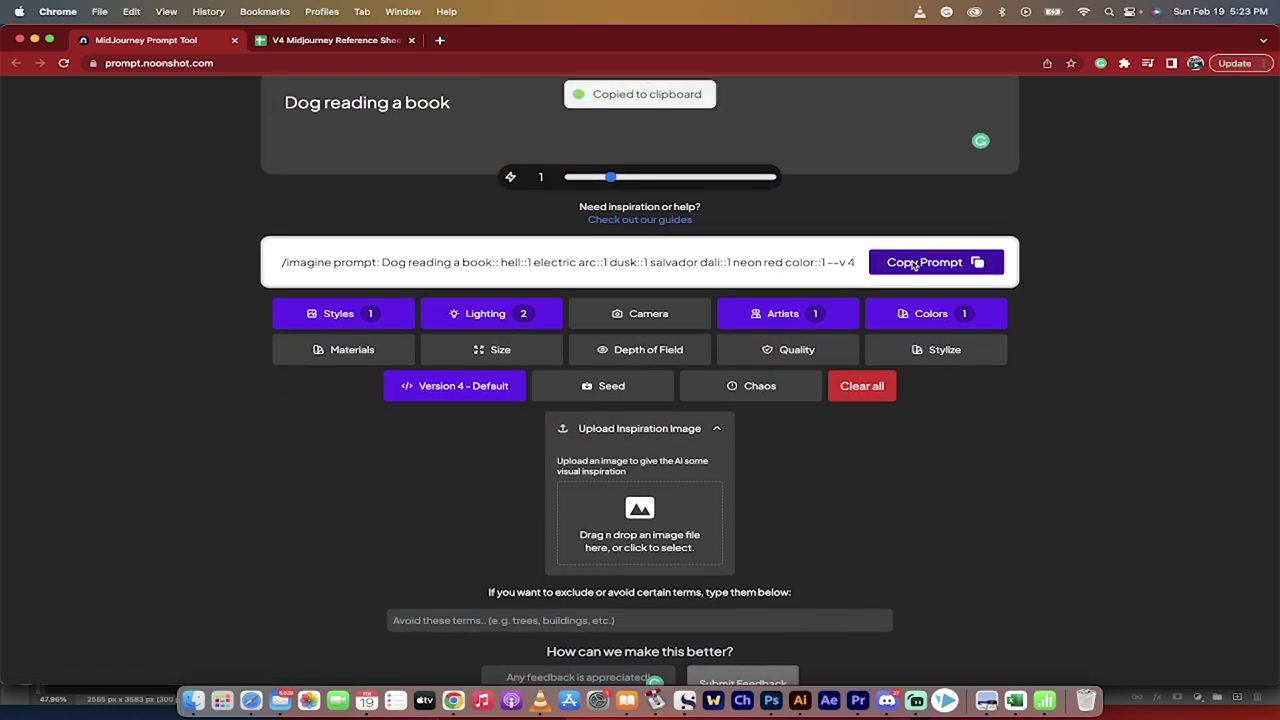
{"action": "left_click", "coordinate": [887, 701]}
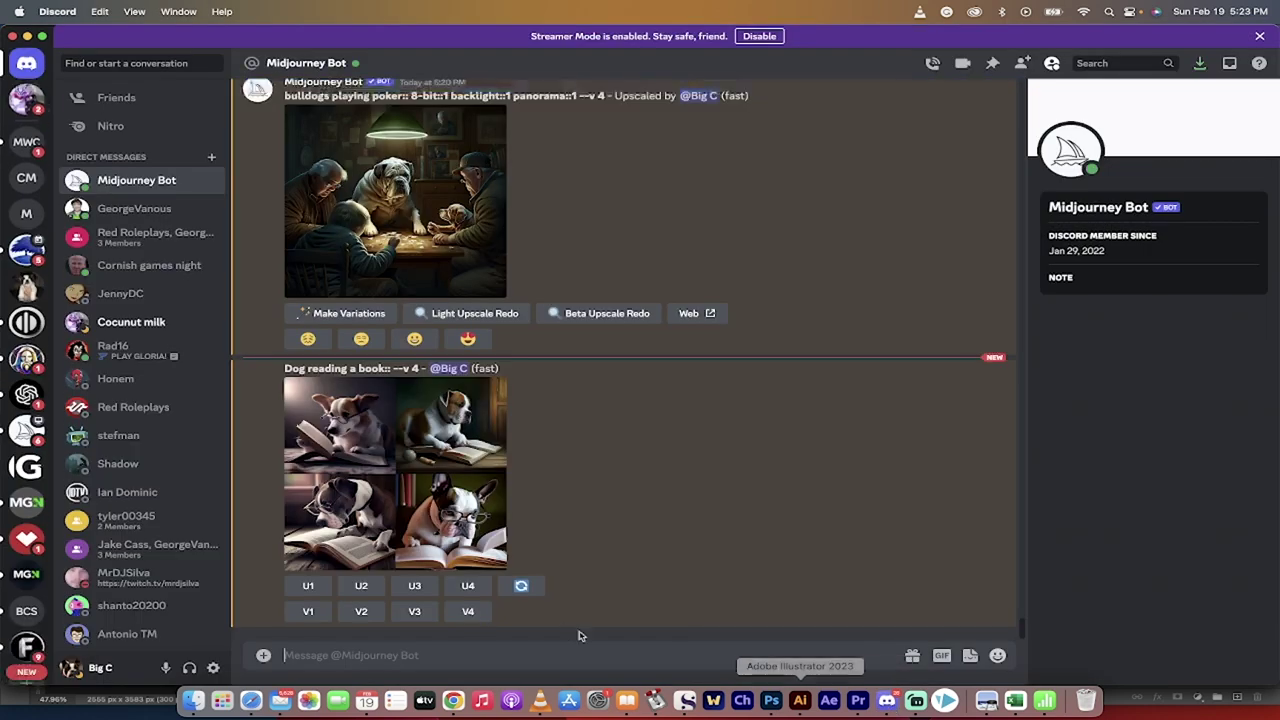
{"action": "left_click", "coordinate": [487, 659]}
{"action": "key", "text": "super+v"}
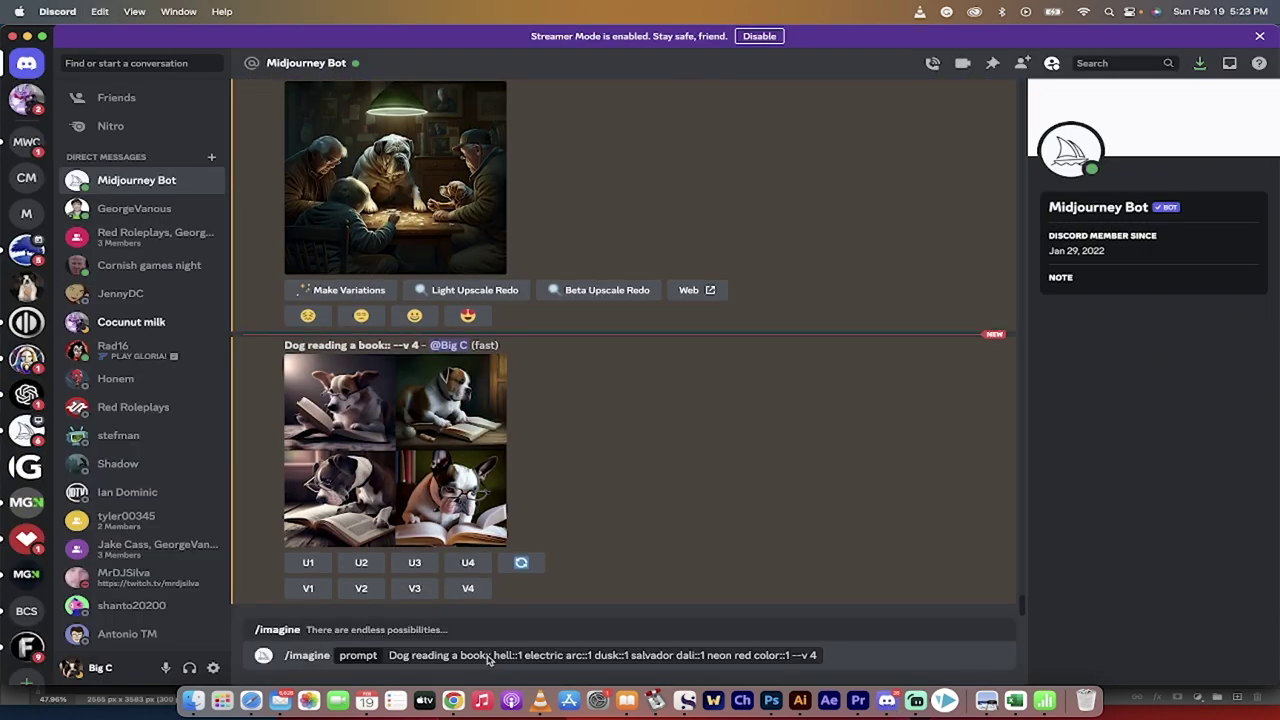
{"action": "key", "text": "Return"}
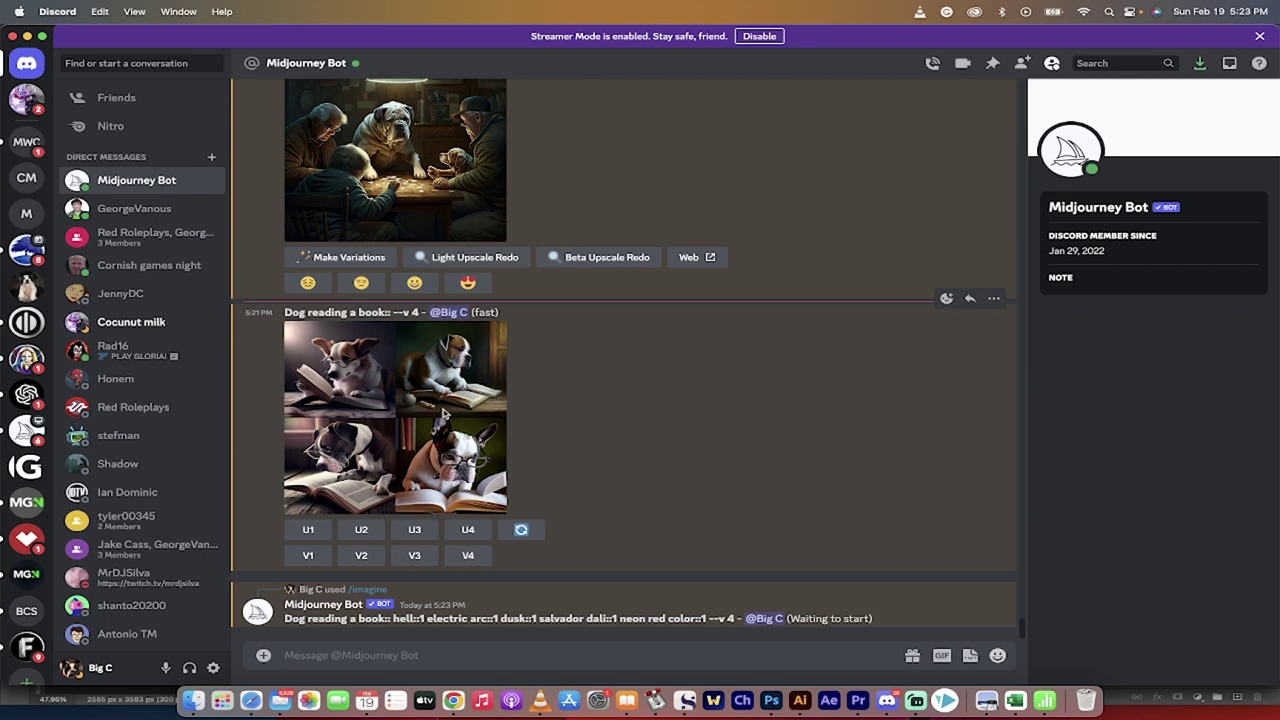
- Enlarge the plain and the styled dog image grids to compare them, and switch back to the prompt helper in Chrome
{"action": "left_click", "coordinate": [446, 414]}
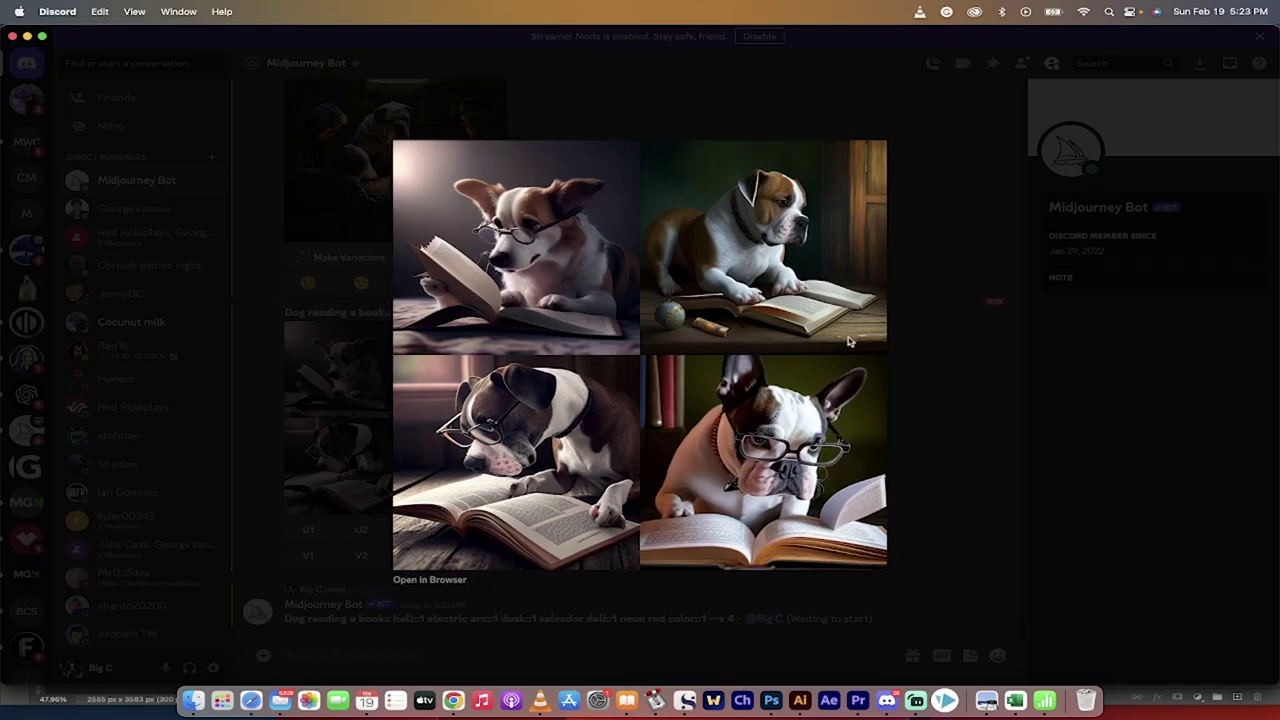
{"action": "left_click", "coordinate": [931, 409]}
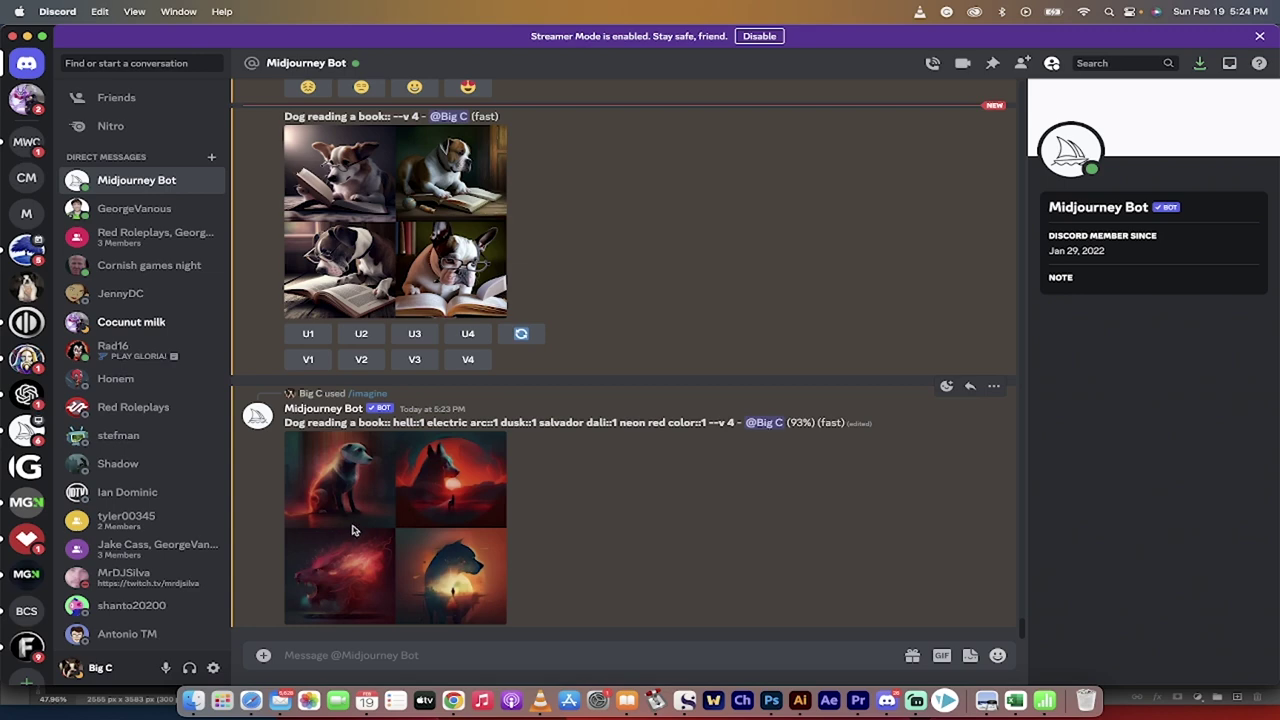
{"action": "left_click", "coordinate": [398, 485]}
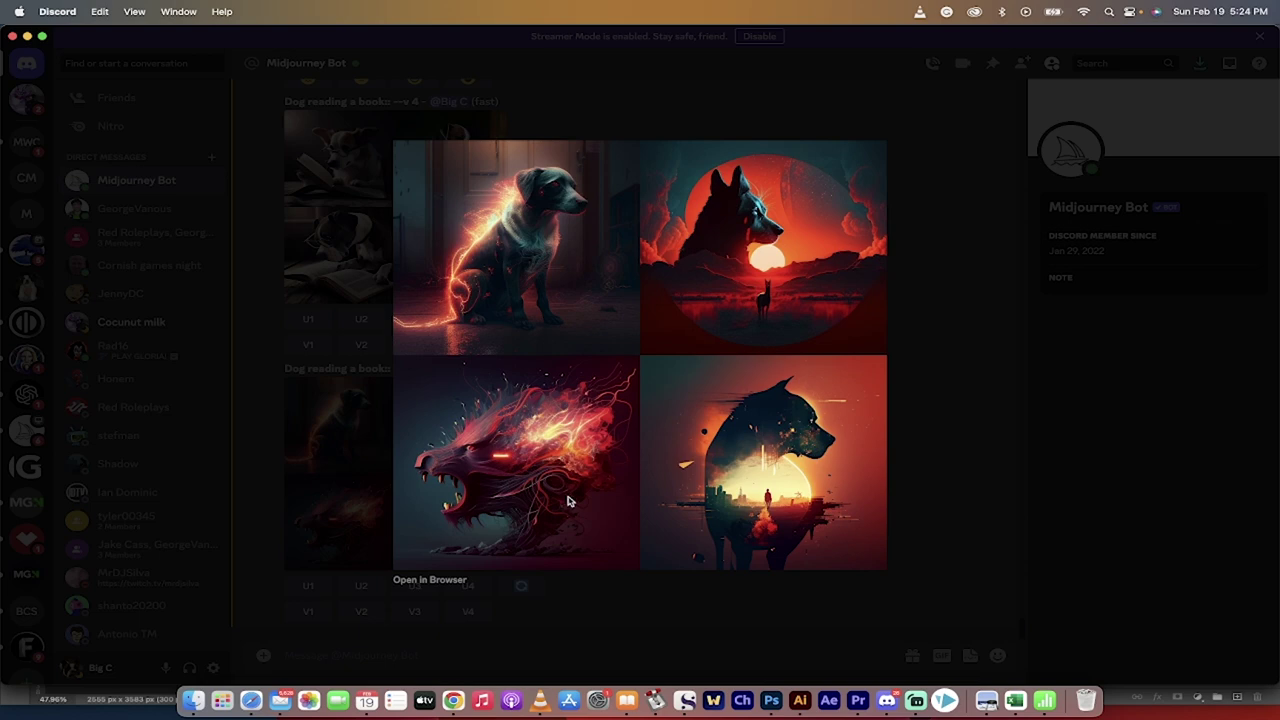
{"action": "left_click", "coordinate": [940, 484]}
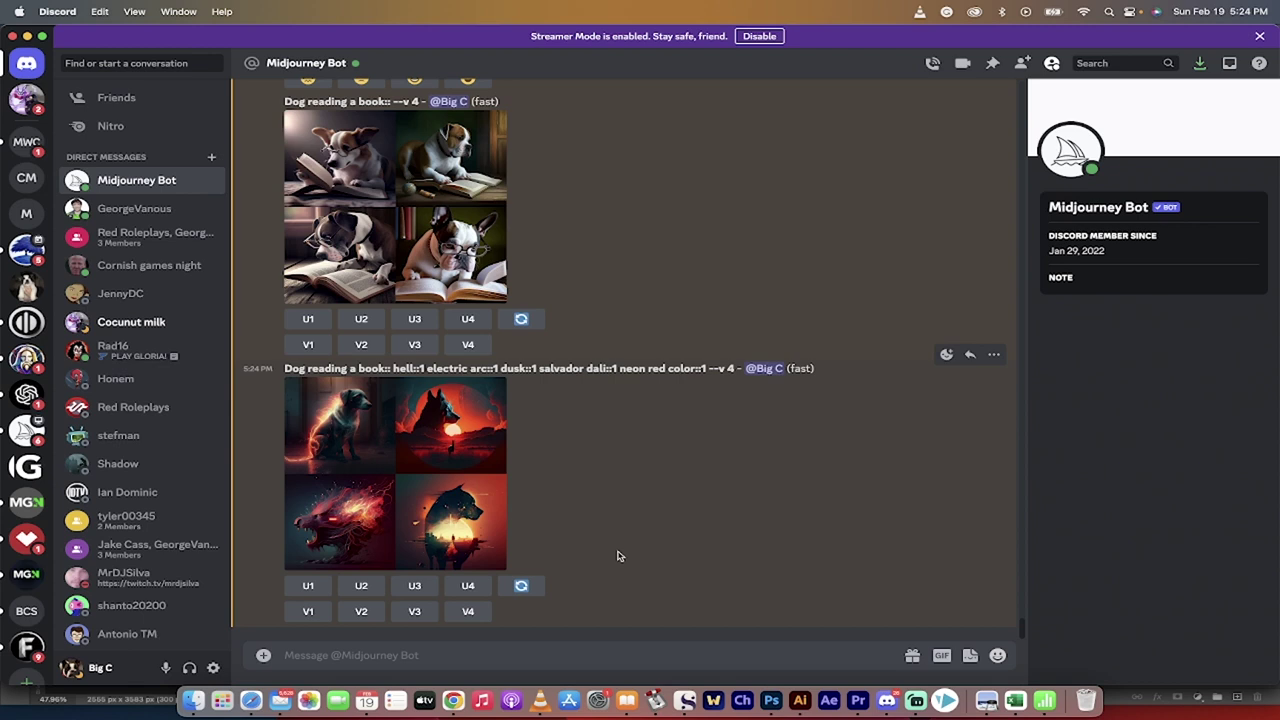
{"action": "left_click", "coordinate": [453, 700]}
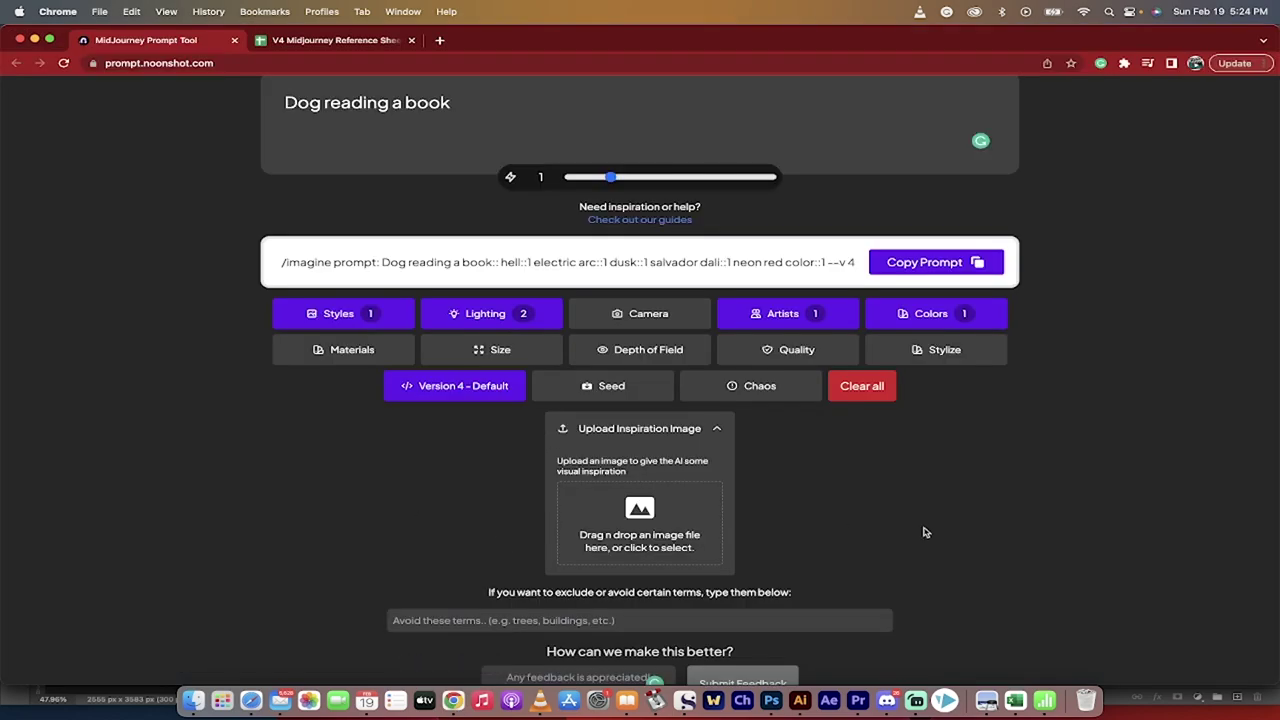